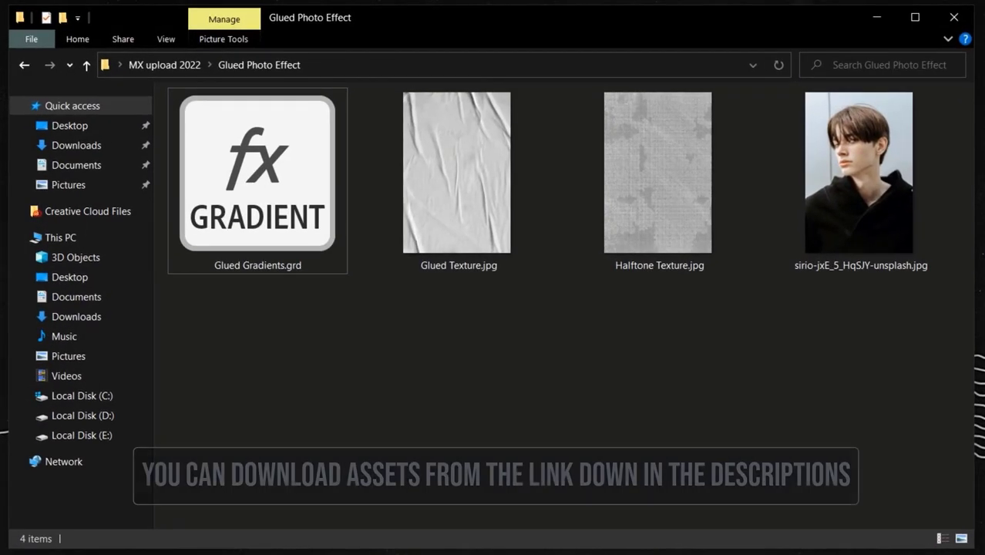
- Review the Glued Gradients, Glued Texture and Halftone Texture assets, then minimize the folder window
click(312, 204)
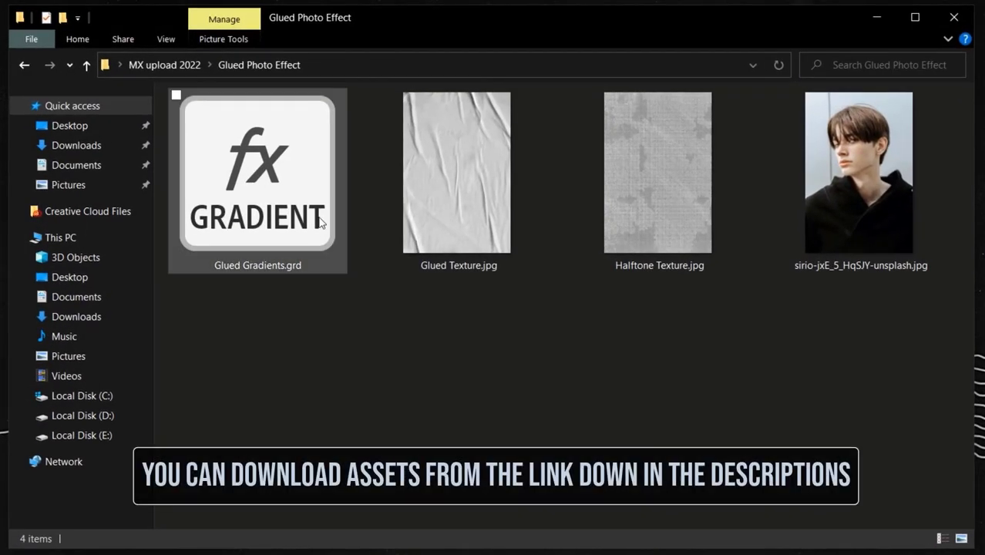
click(487, 226)
click(650, 195)
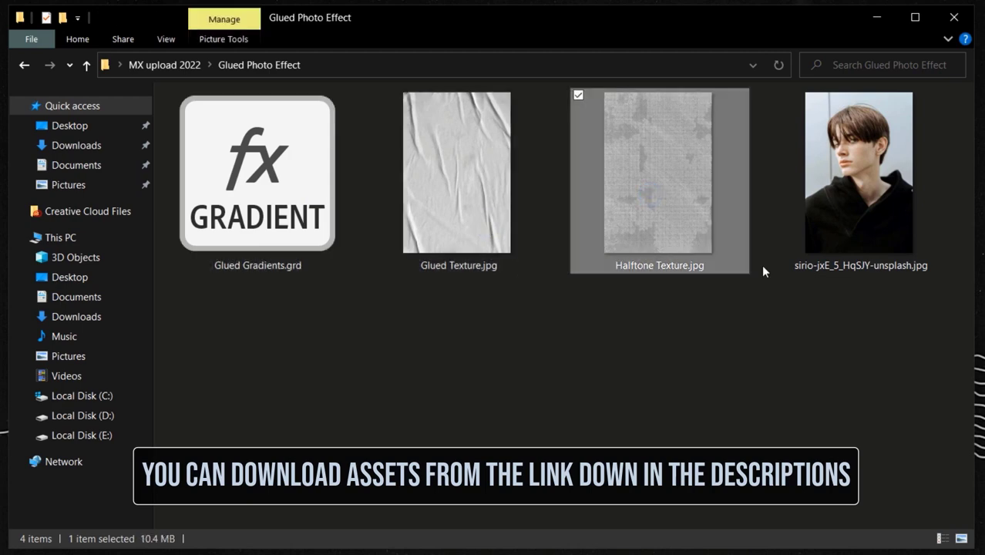
click(923, 456)
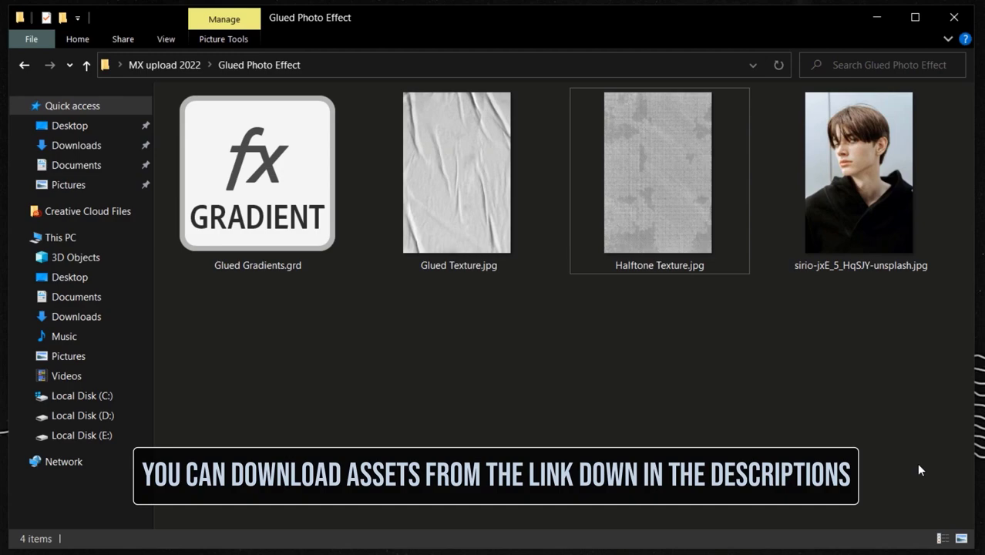
click(879, 8)
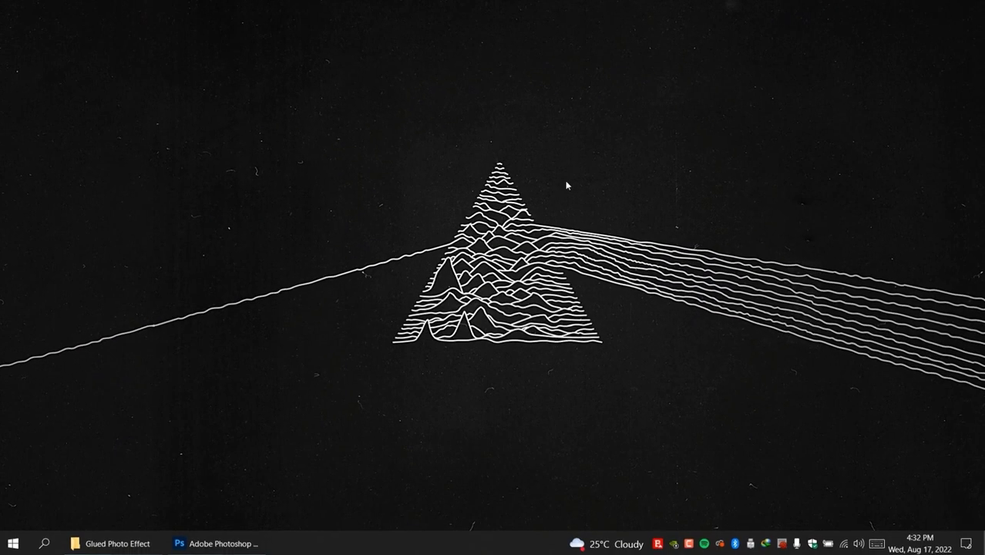
- Create a new 3000×4500 px document at 300 ppi
click(236, 544)
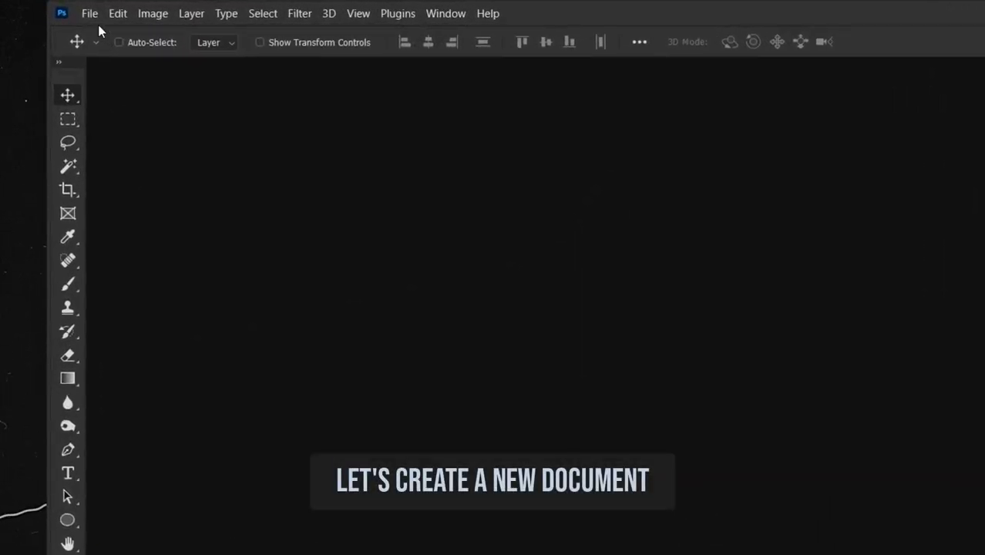
click(89, 14)
click(183, 35)
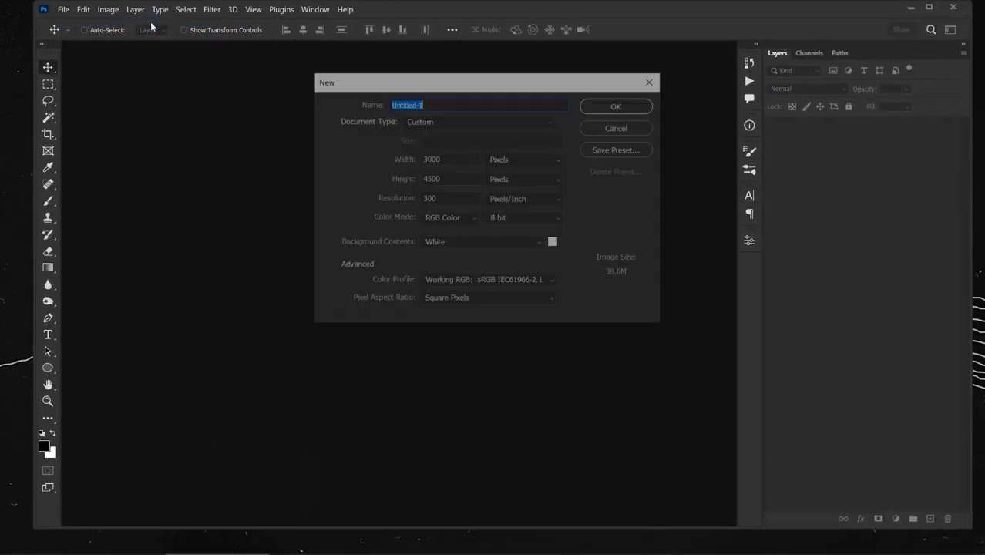
click(462, 164)
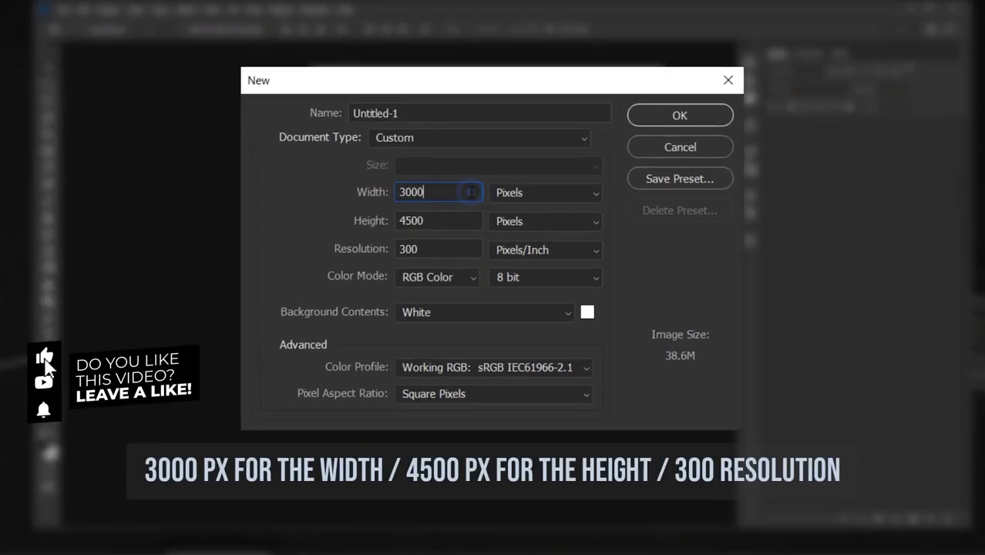
click(460, 224)
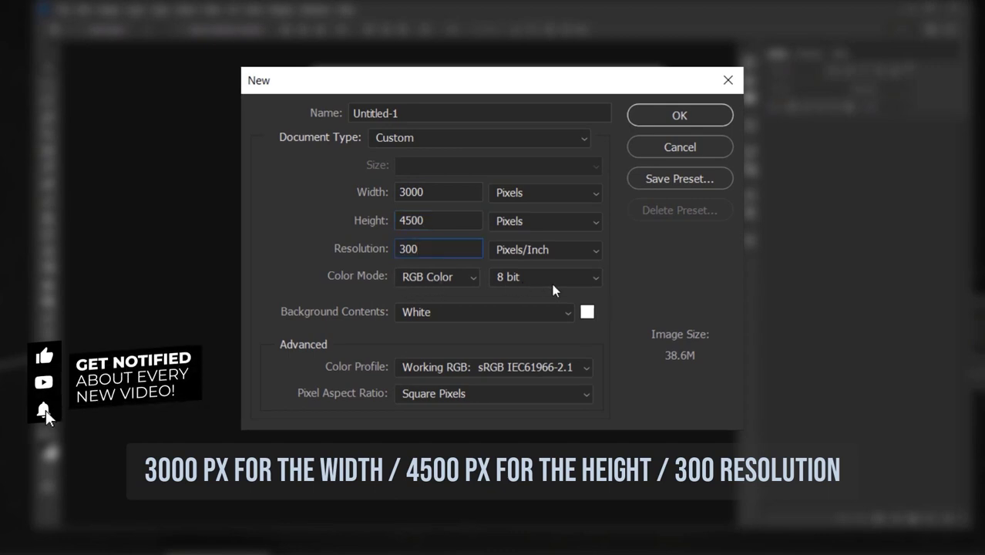
click(628, 105)
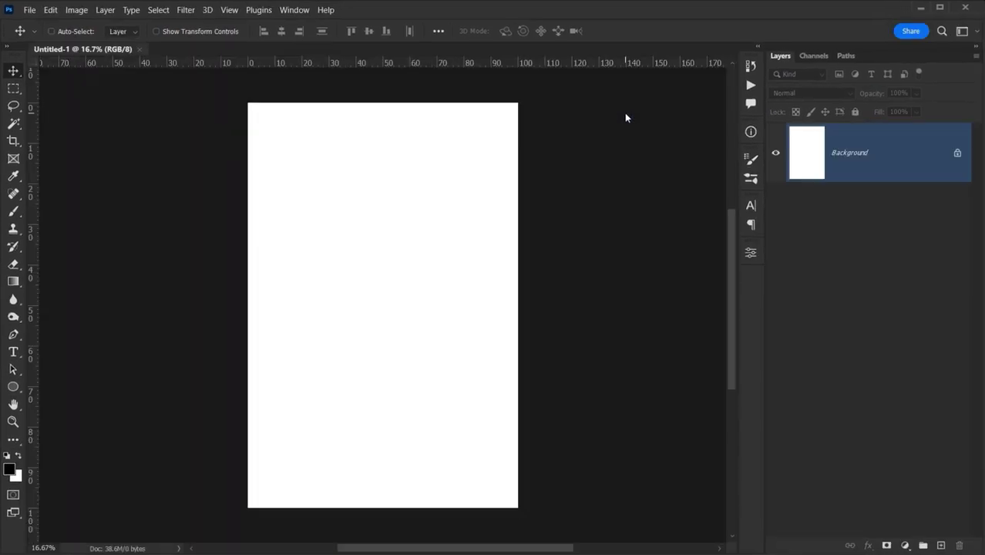
- Add a layer named Image, convert it to a smart object, and delete the Background layer
click(940, 545)
text(Image)
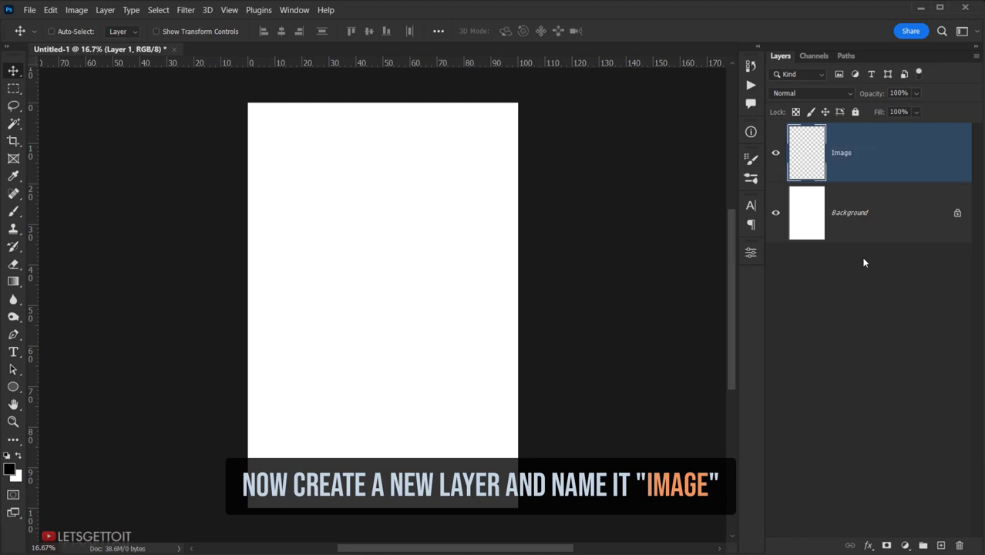
right_click(878, 161)
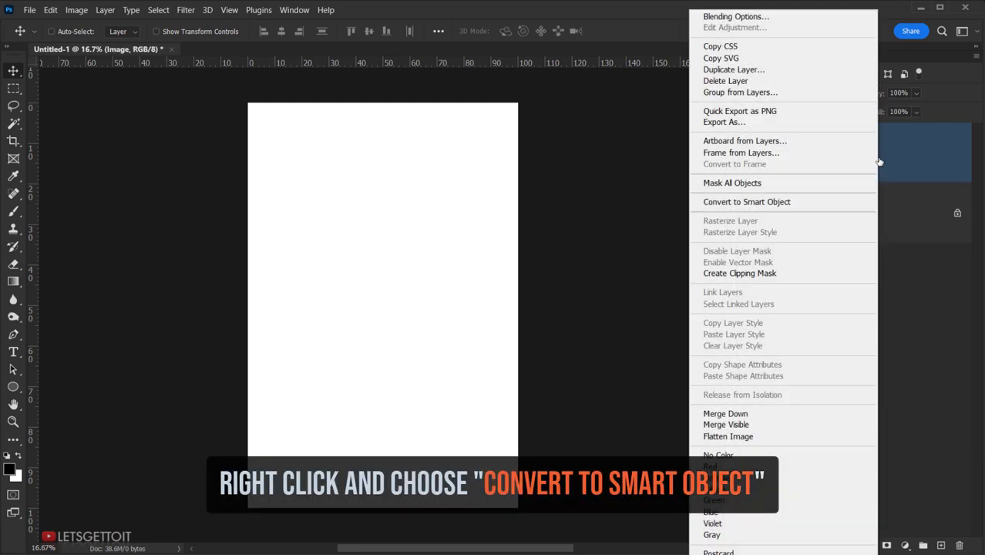
click(785, 202)
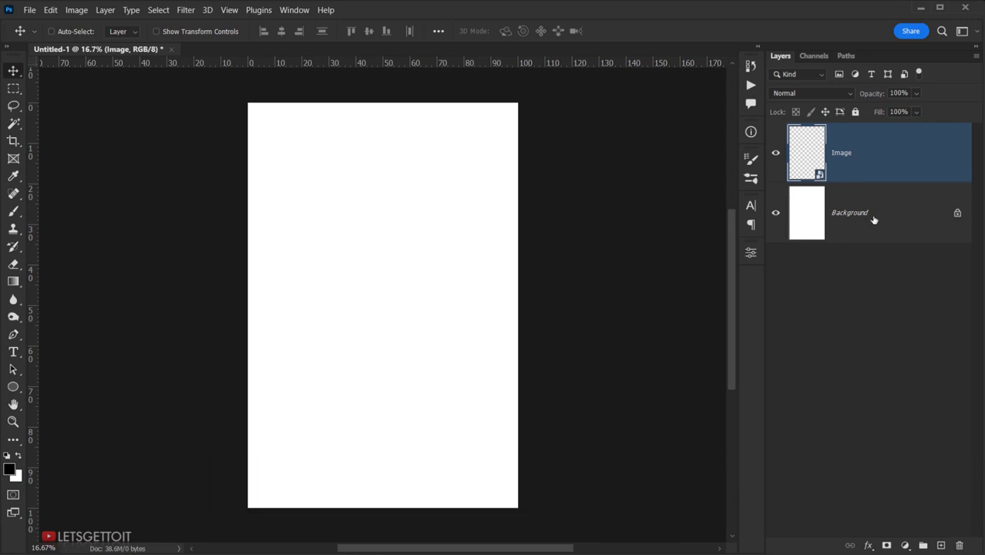
mouse_move(872, 216)
mouse_down()
mouse_move(968, 501)
mouse_move(960, 545)
mouse_up()
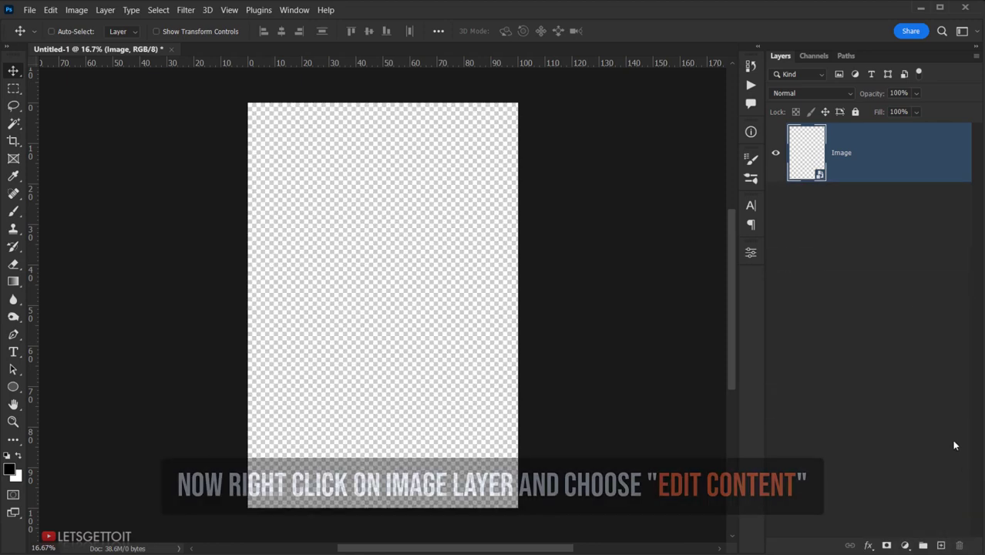
- Inside the Image smart object, place the portrait photo scaled up to cover the canvas
right_click(873, 152)
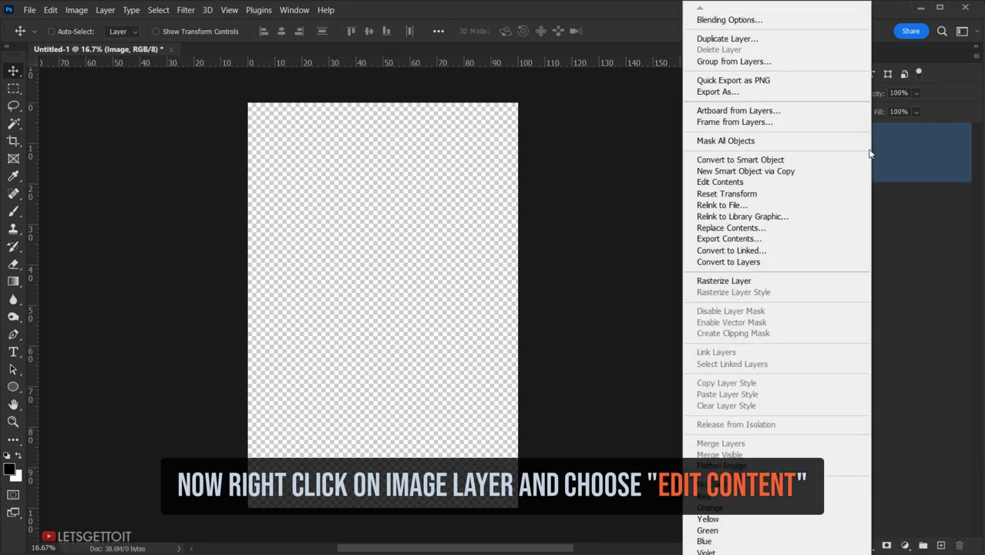
click(724, 183)
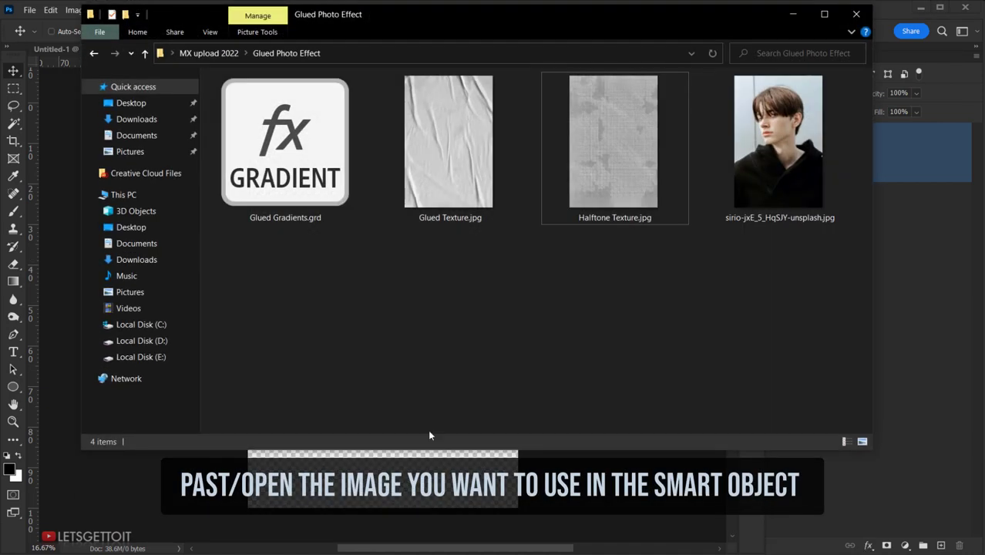
drag(798, 171, 446, 467)
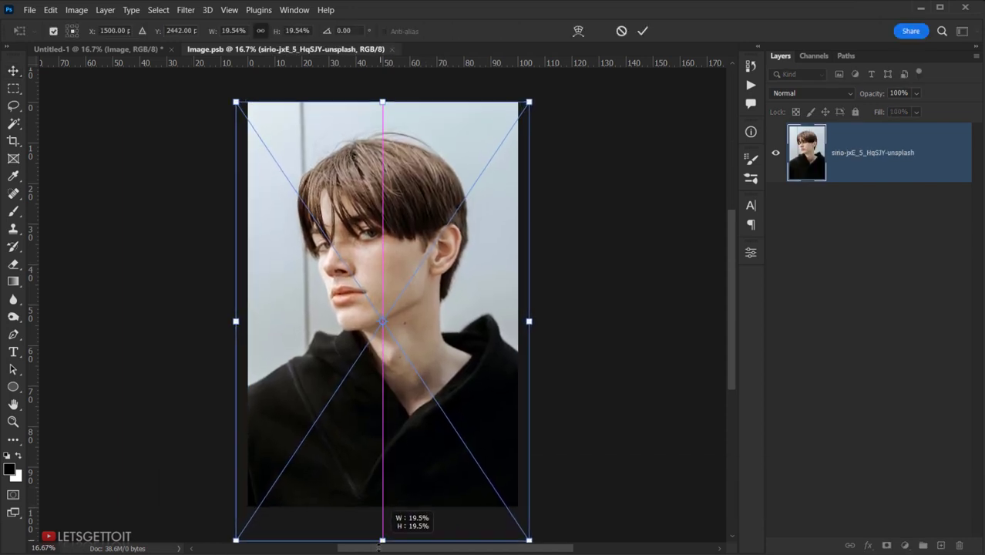
drag(385, 506, 383, 545)
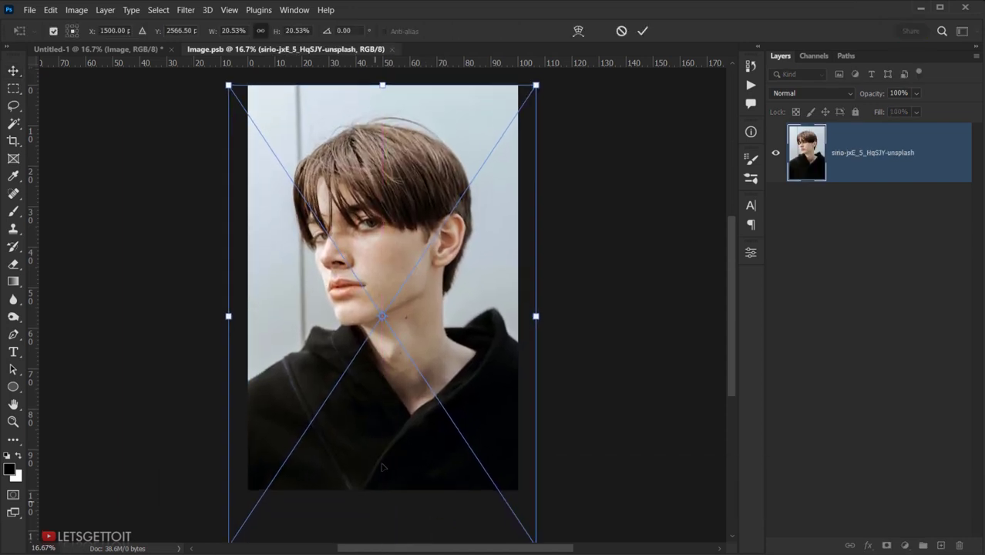
click(644, 31)
- Rasterize the portrait layer, then close the smart object and save changes to the poster
right_click(880, 177)
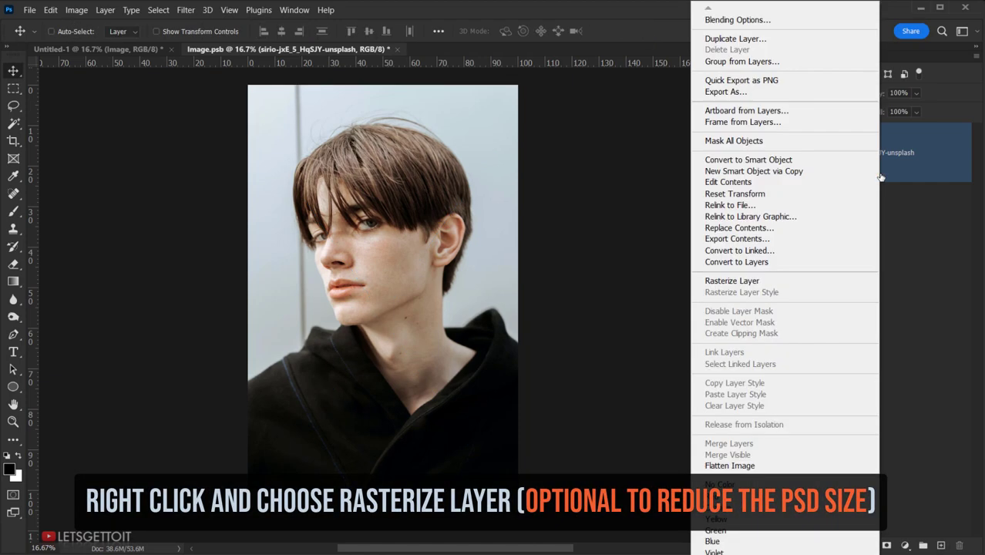
click(729, 283)
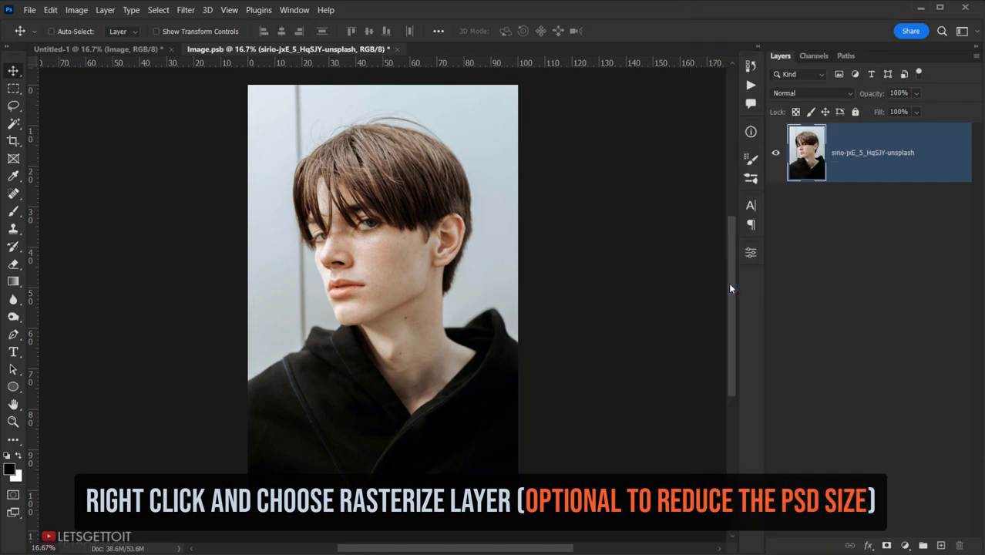
click(397, 48)
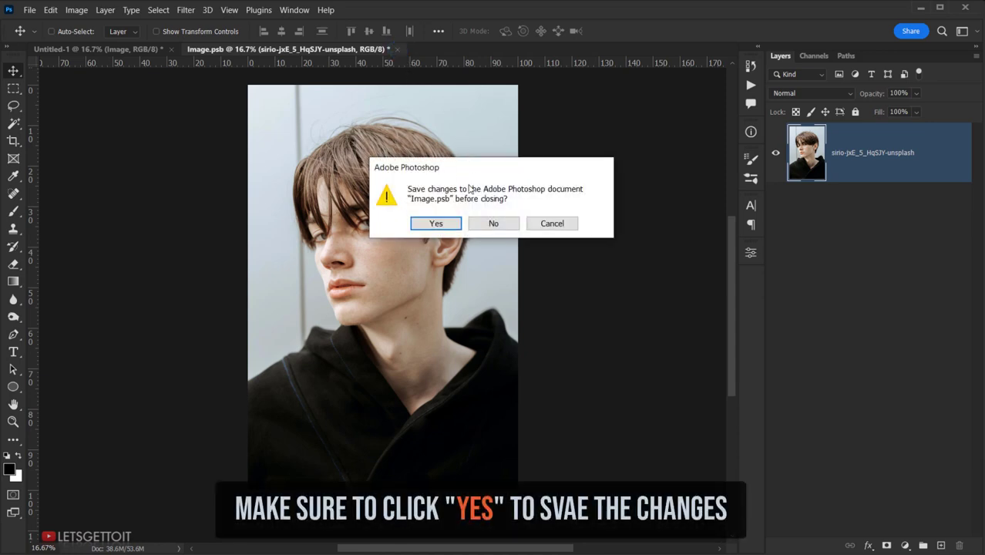
click(436, 224)
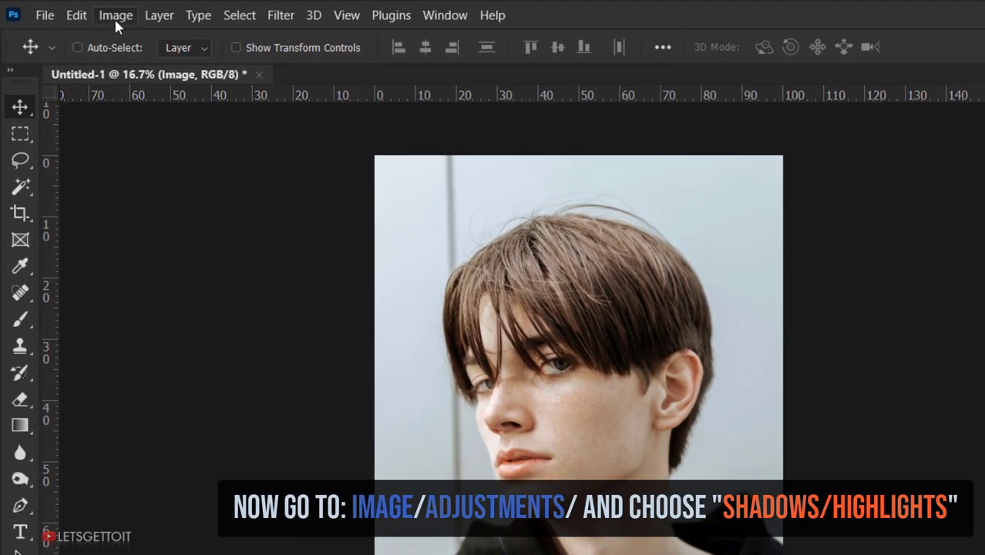
- Apply Shadows/Highlights with default settings (Shadows 35%) to the Image layer
click(77, 10)
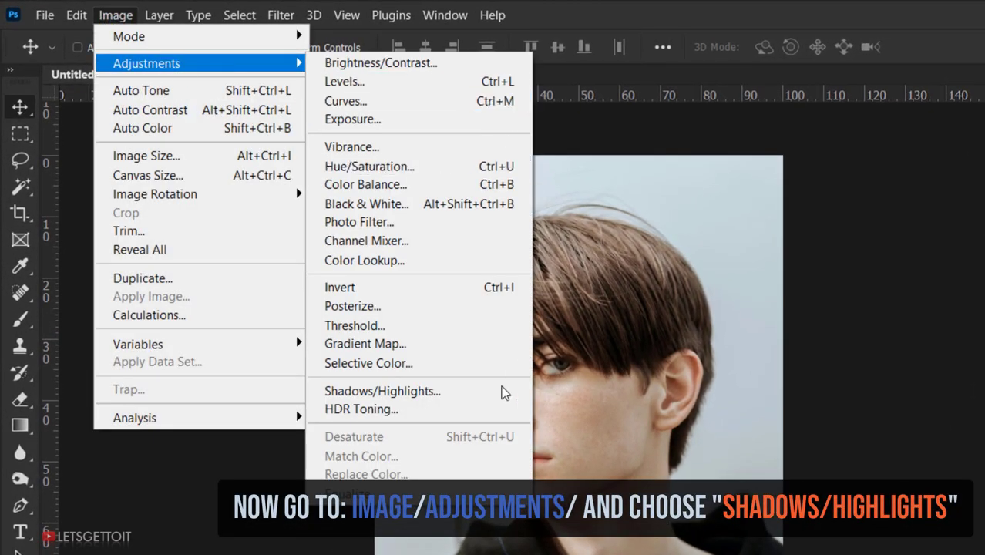
mouse_move(144, 62)
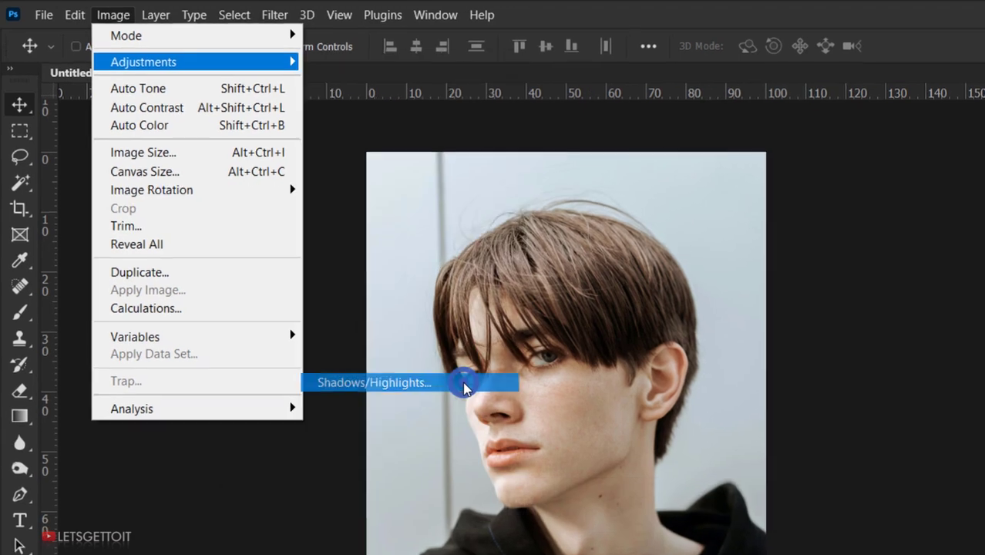
click(468, 398)
drag(659, 83, 821, 97)
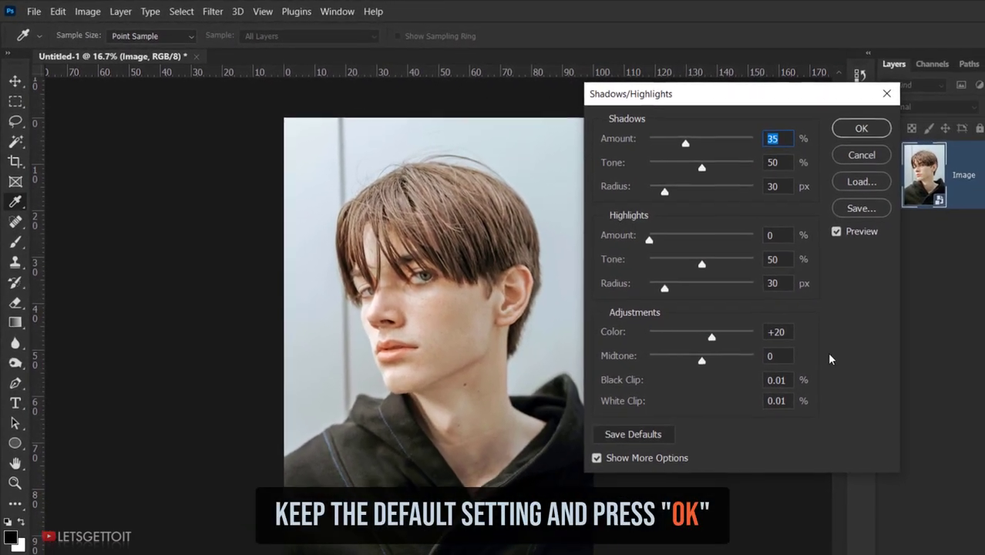
click(772, 114)
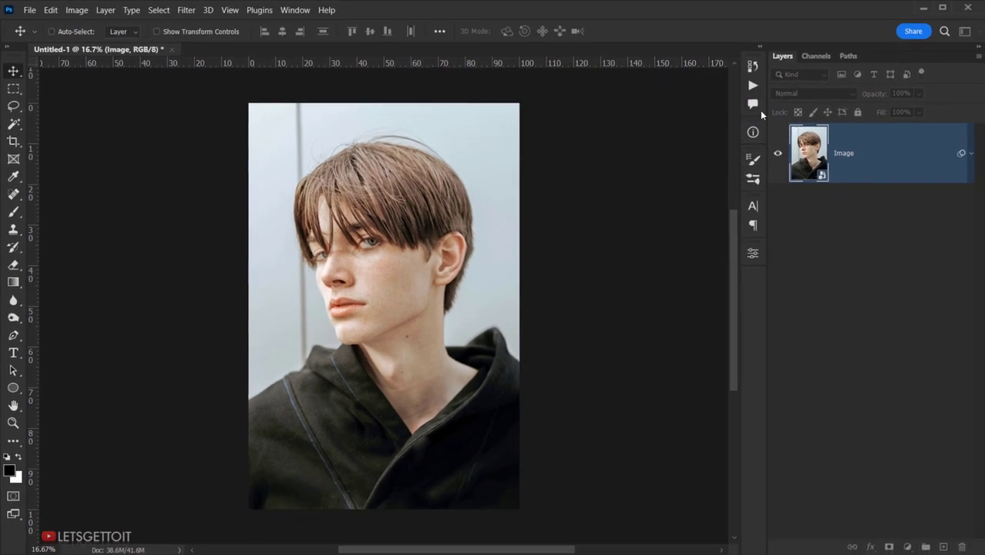
- Delete the smart filter mask from the Image layer
click(861, 169)
click(969, 163)
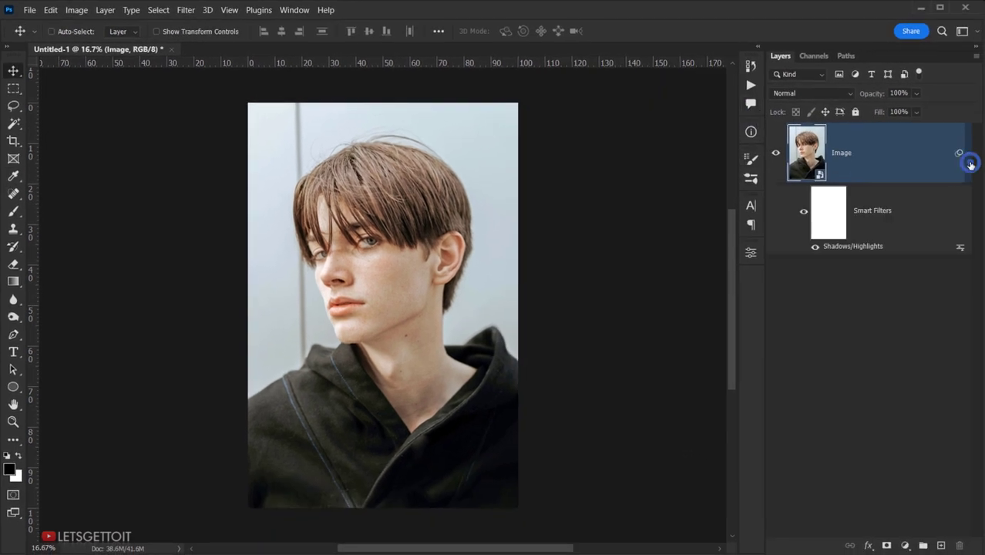
drag(835, 218, 959, 544)
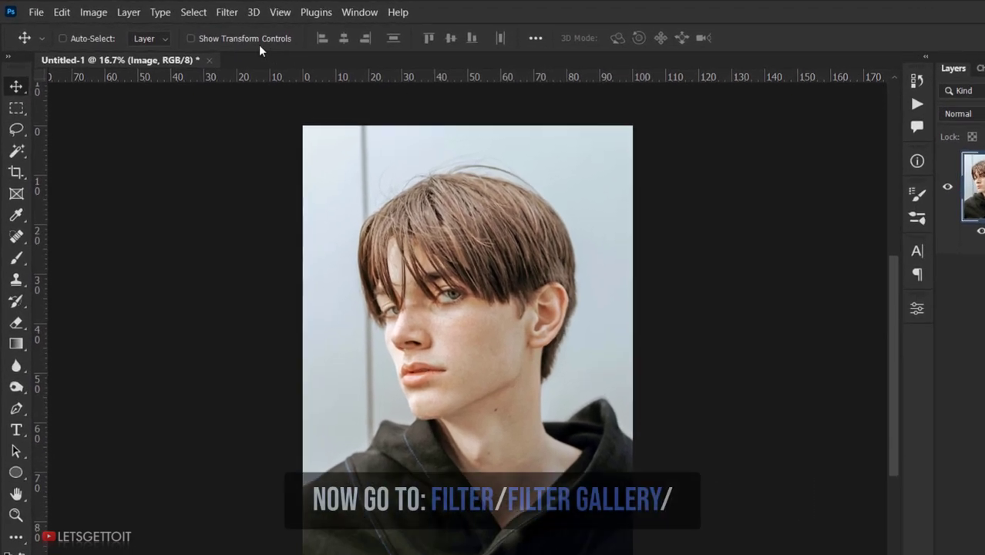
- Apply the Filter Gallery's Cutout filter with Levels 4, Edge Simplicity 3 and Edge Fidelity 1
click(185, 10)
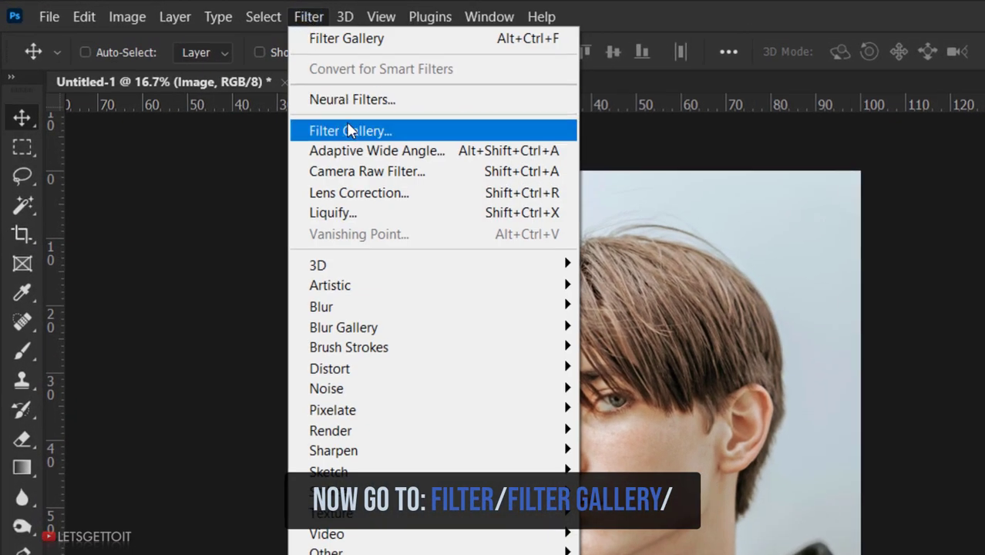
click(426, 135)
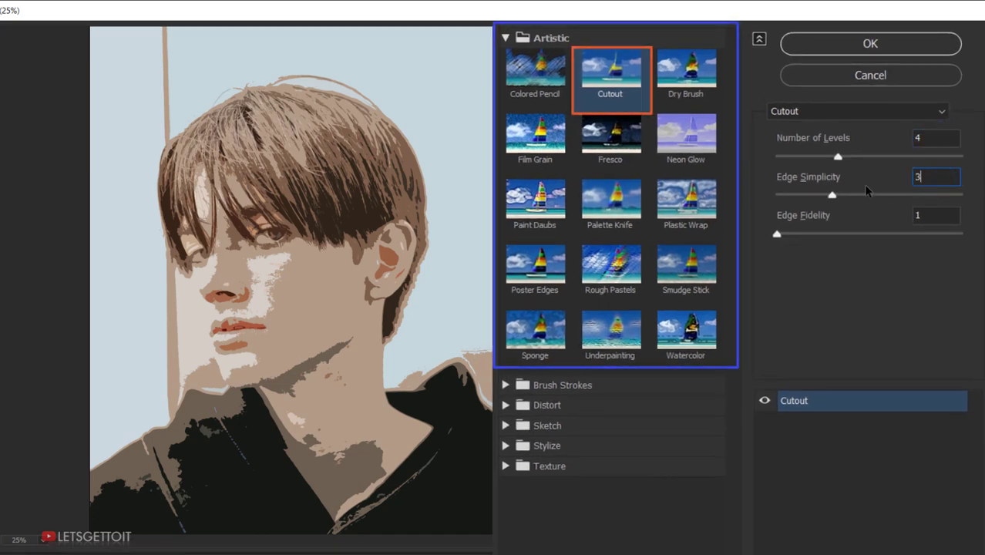
text(1)
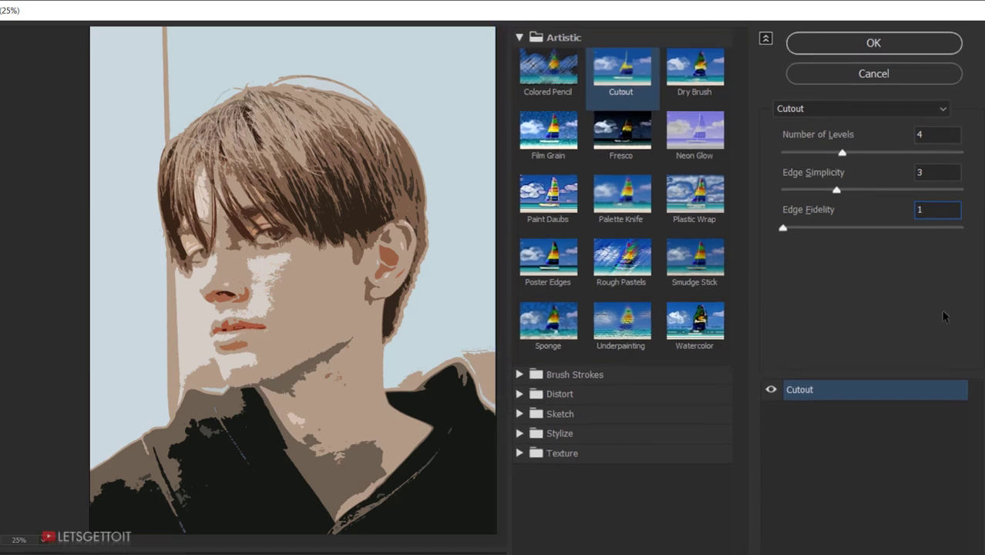
click(909, 37)
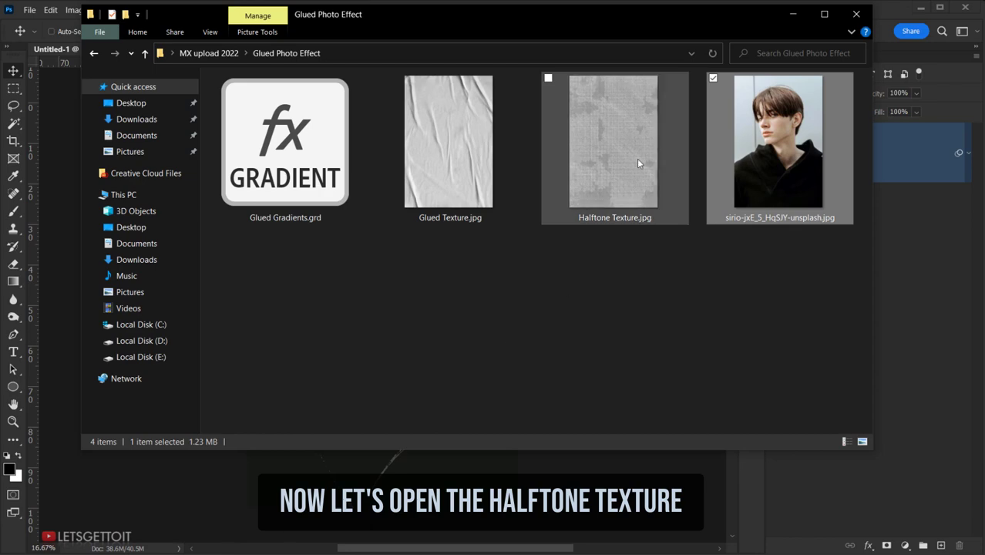
- Place Halftone Texture.jpg over the full canvas and rasterize its layer
click(635, 160)
drag(623, 185, 446, 461)
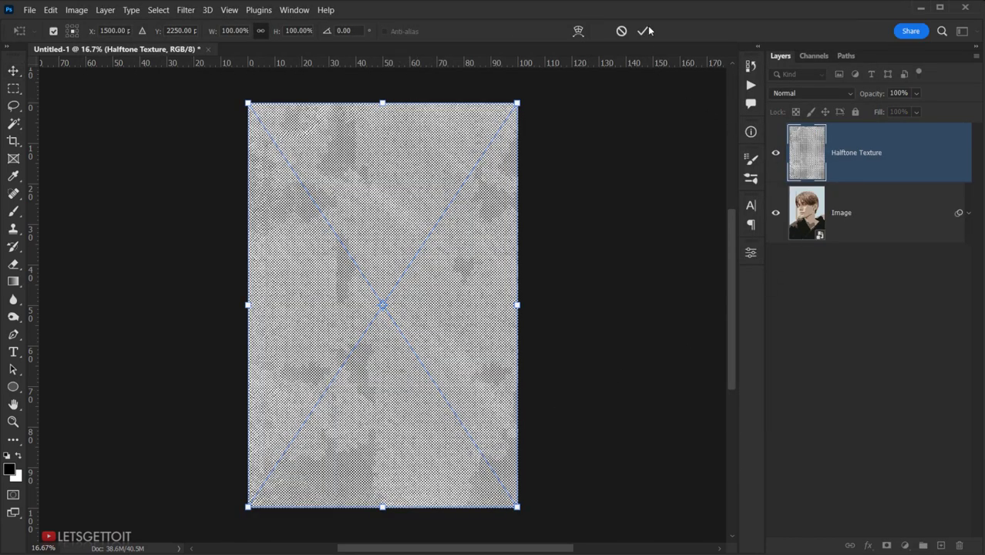
click(643, 31)
right_click(910, 169)
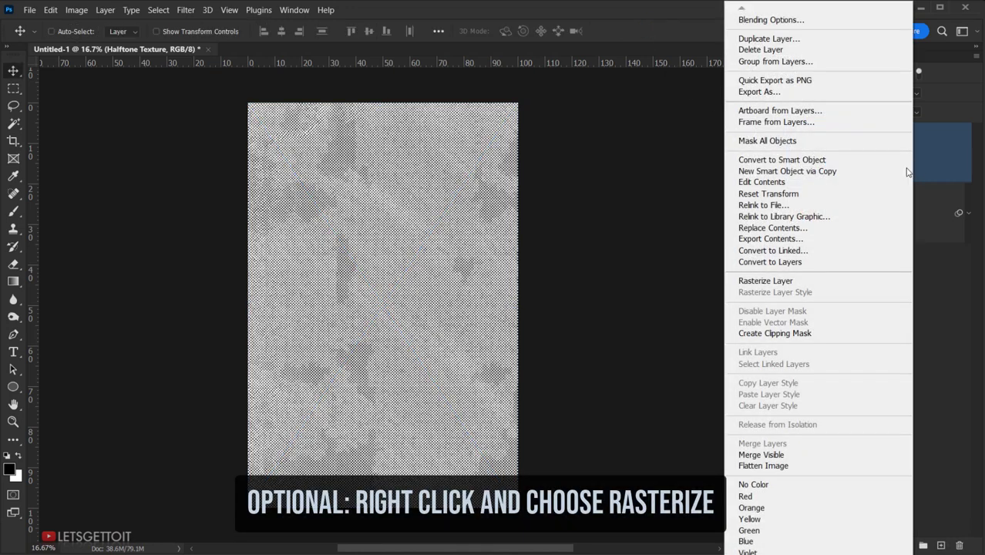
click(803, 280)
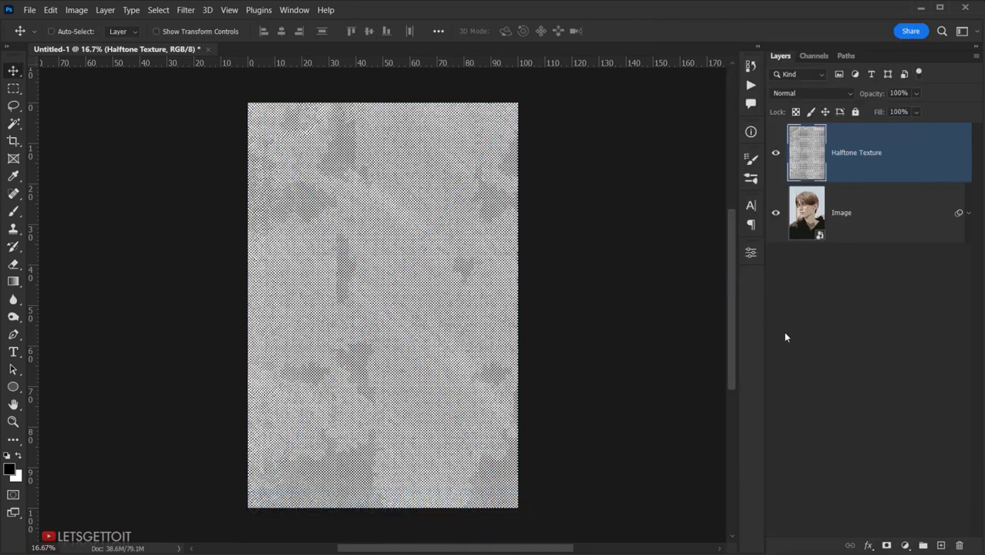
- Set the Halftone Texture layer to Hard Mix, 45% fill and 75% opacity, then toggle it to compare
click(815, 91)
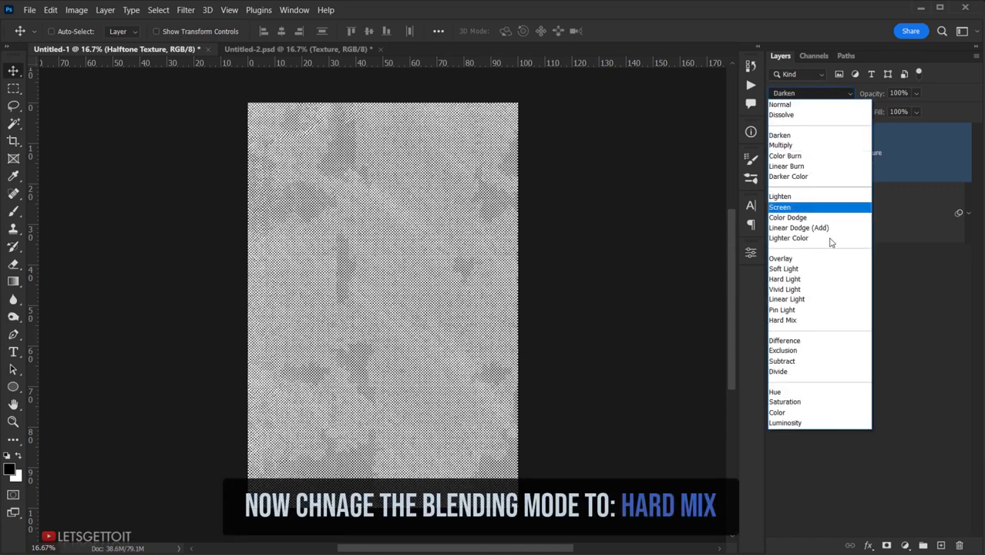
click(792, 322)
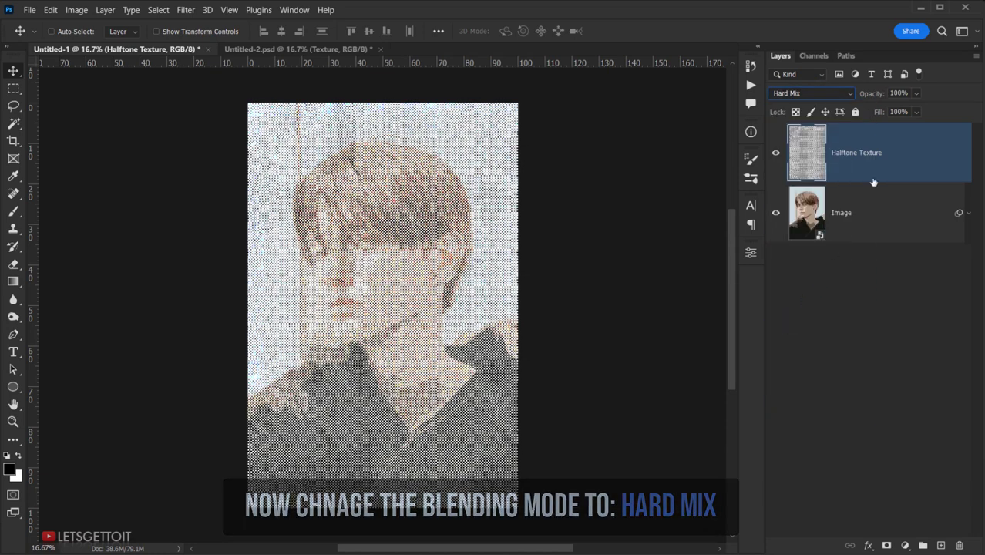
click(910, 111)
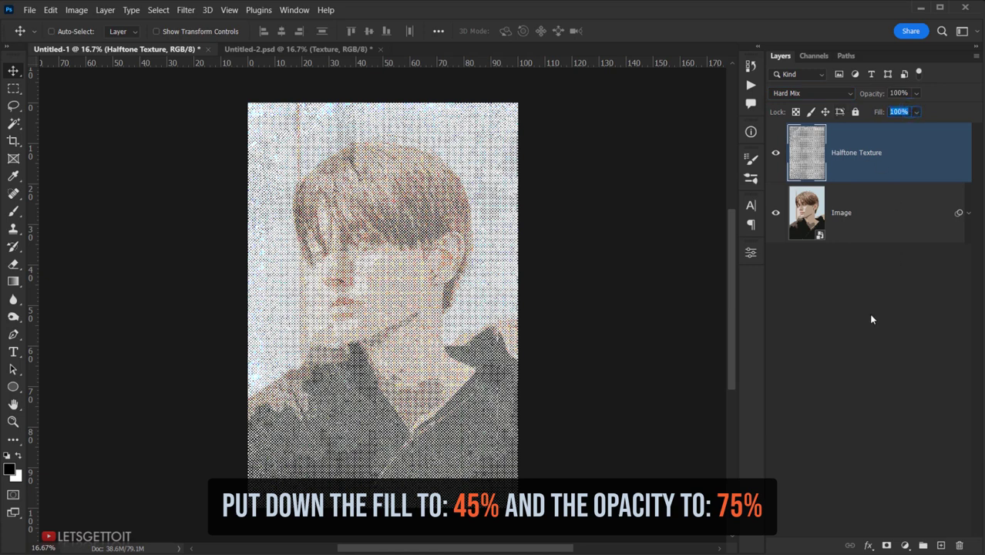
text(45)
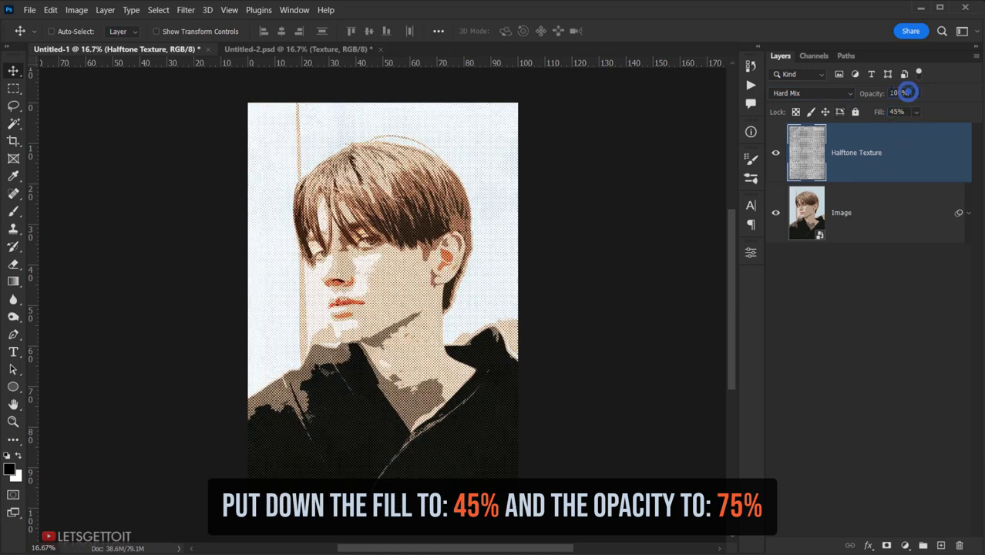
text(75)
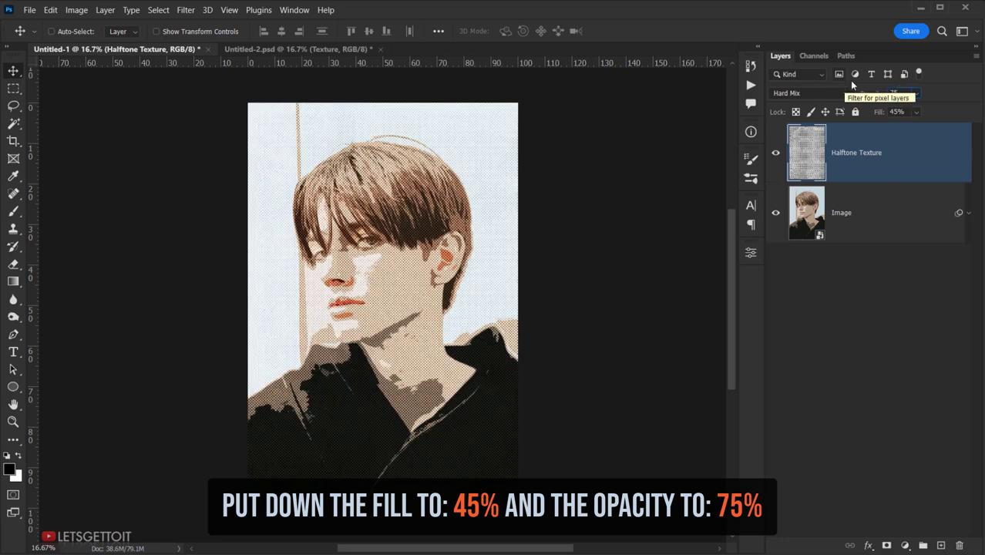
click(937, 92)
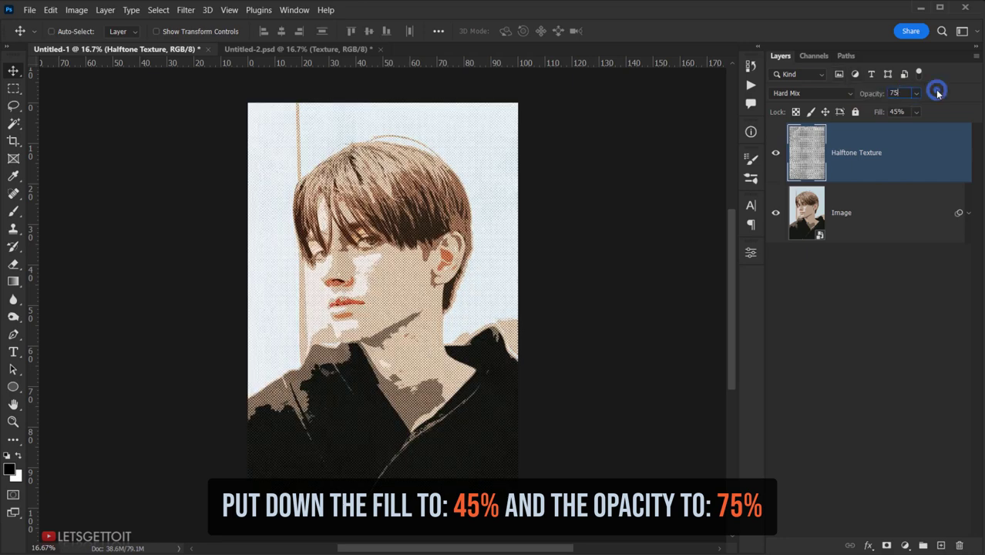
click(776, 154)
click(776, 154)
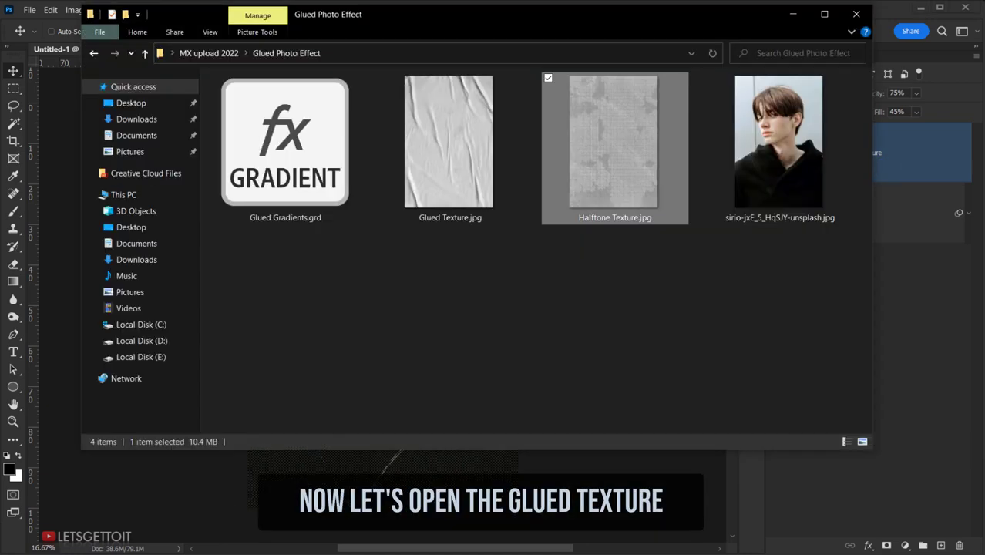
- Place and rasterize Glued Texture.jpg on top, then duplicate it as Glued Texture copy
click(469, 166)
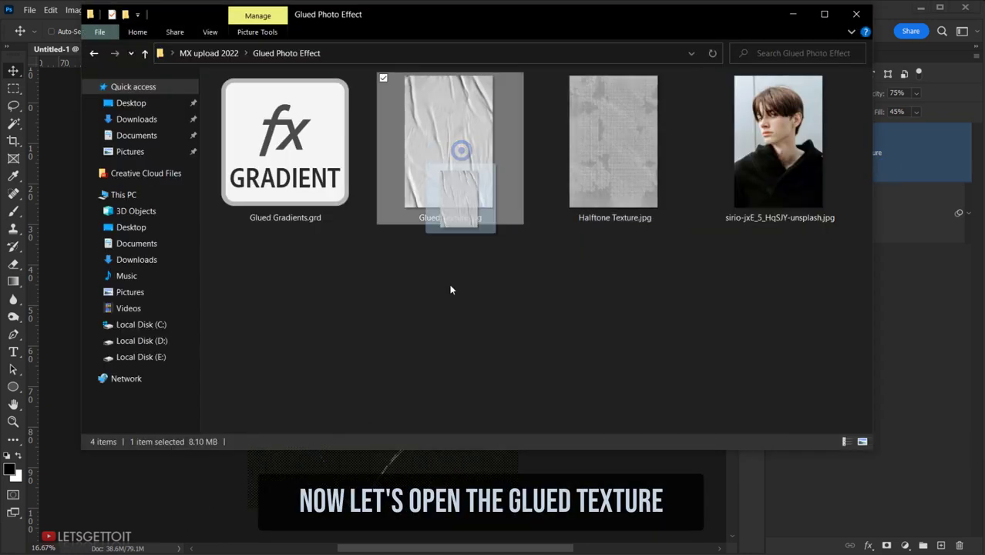
drag(462, 156, 388, 478)
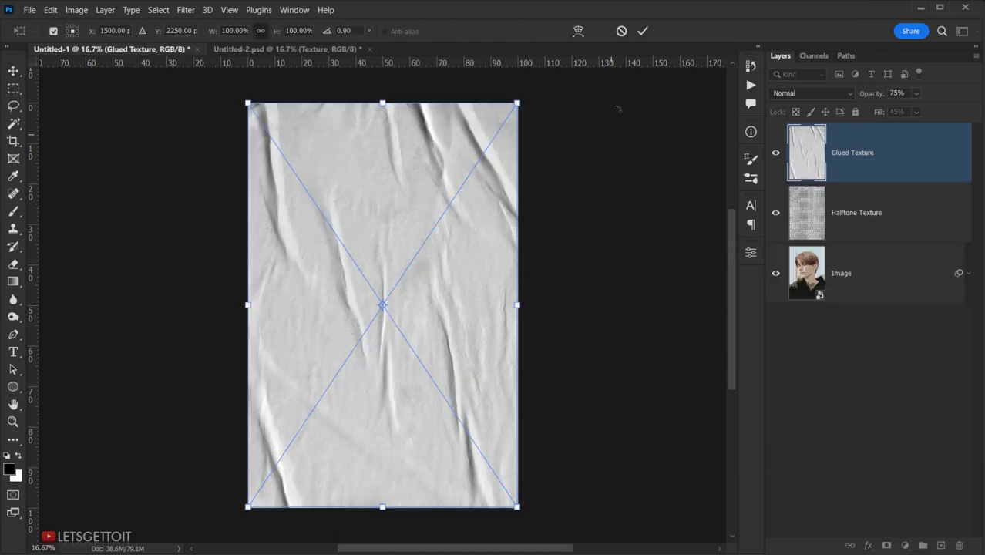
click(649, 31)
right_click(888, 166)
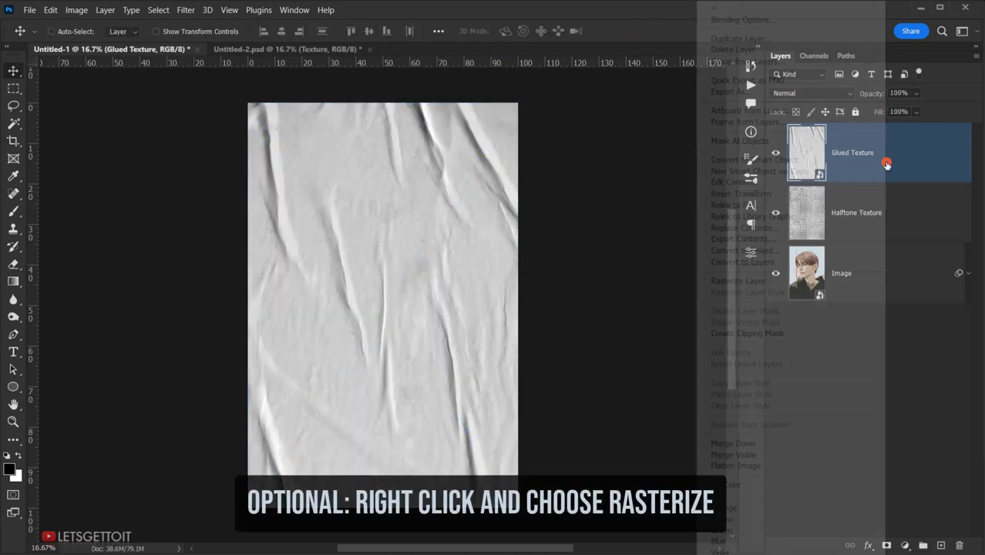
click(748, 280)
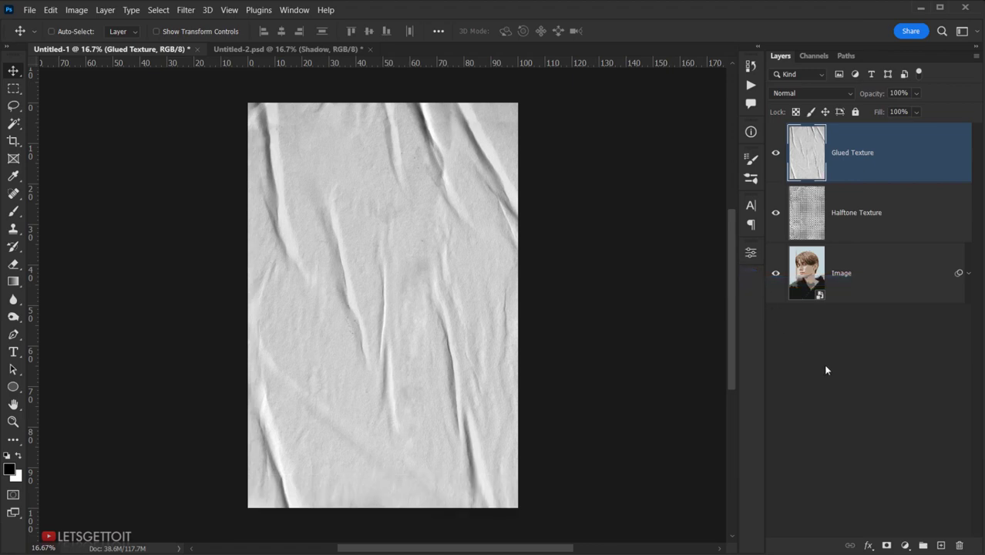
drag(895, 161, 940, 543)
- Hide Glued Texture copy and rename the original Glued Texture layer to Shadow
click(776, 154)
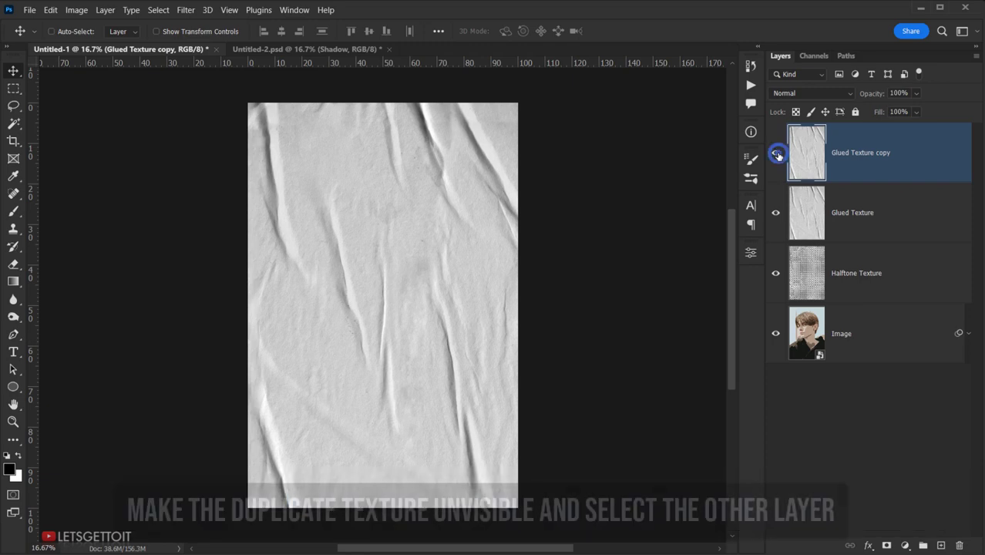
double_click(853, 213)
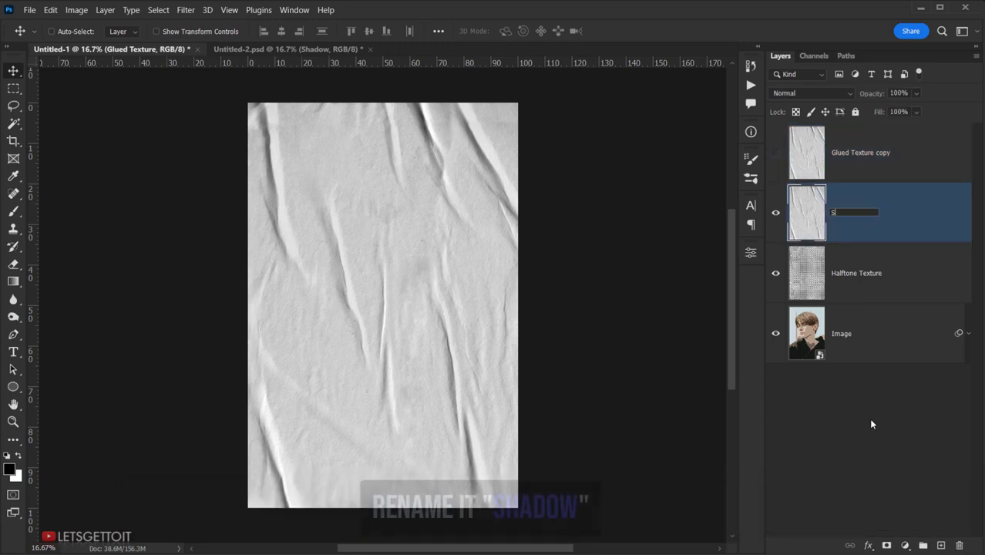
text(Shadow)
key(Return)
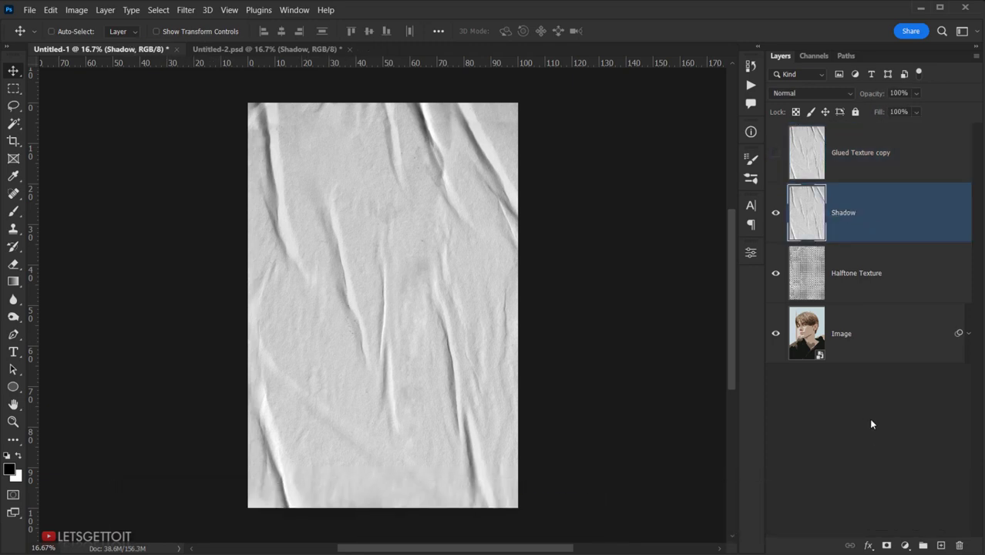
- Blend the Shadow layer in Linear Burn at 50% opacity, toggling it to compare
click(819, 92)
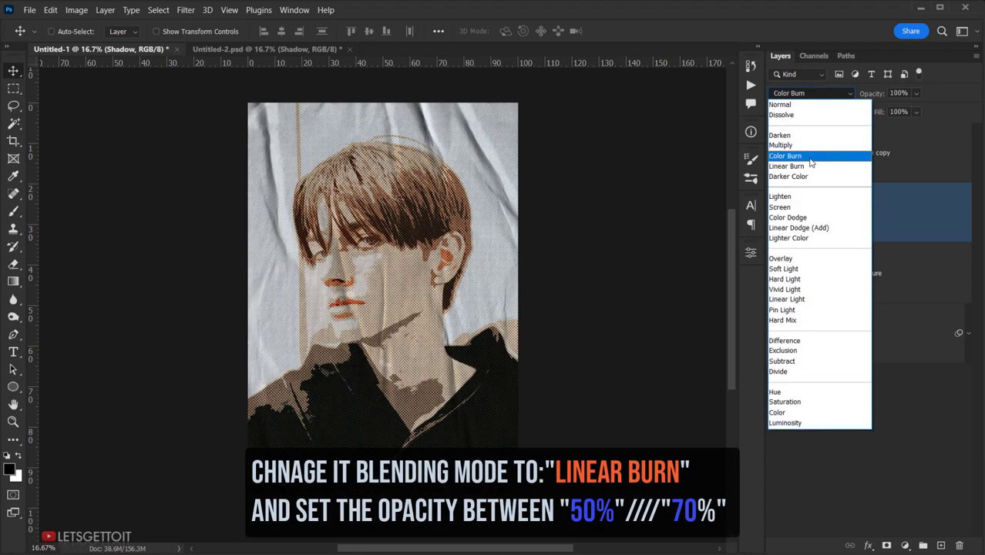
click(802, 166)
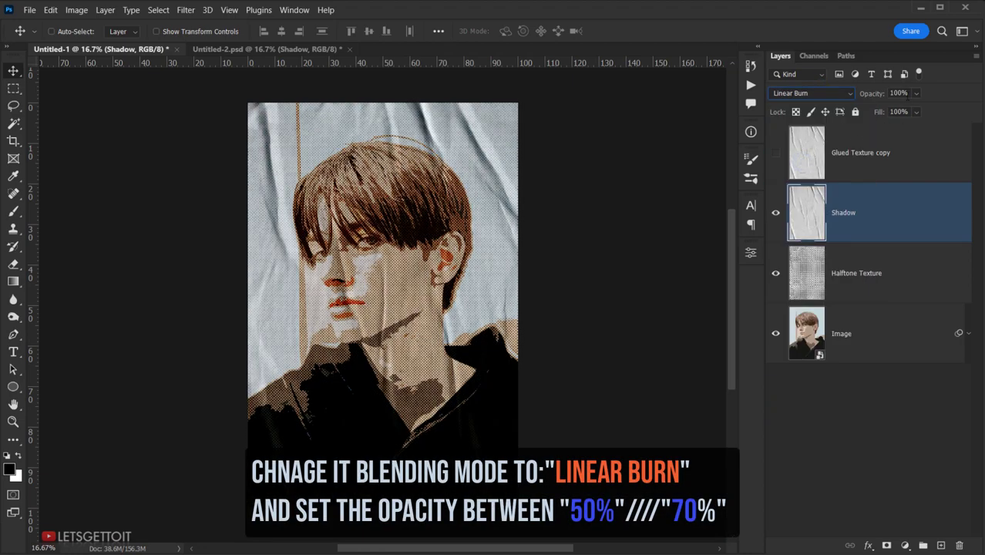
text(50)
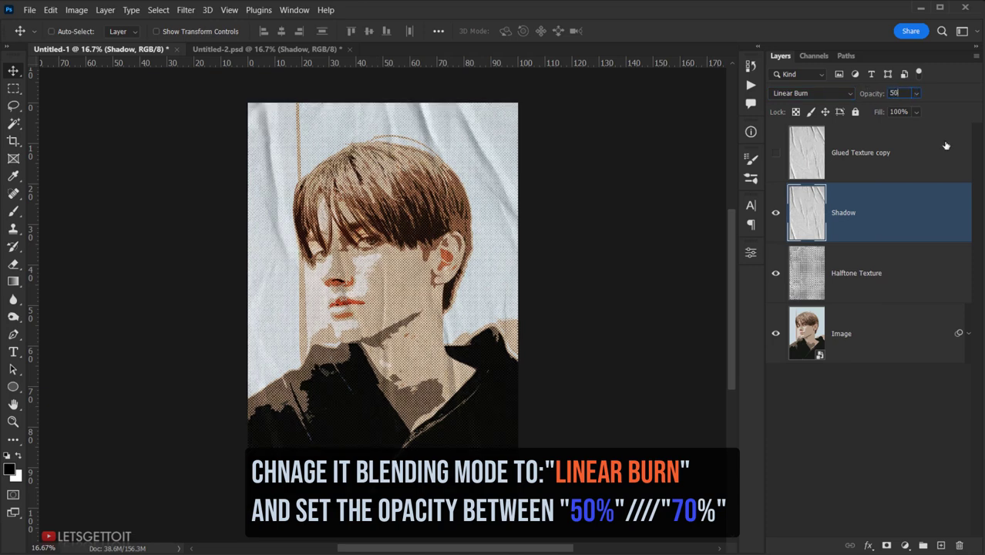
click(777, 211)
click(776, 211)
click(776, 211)
- Show Shadow again, make Glued Texture copy visible, rename it Light, and blend it in Screen
click(776, 210)
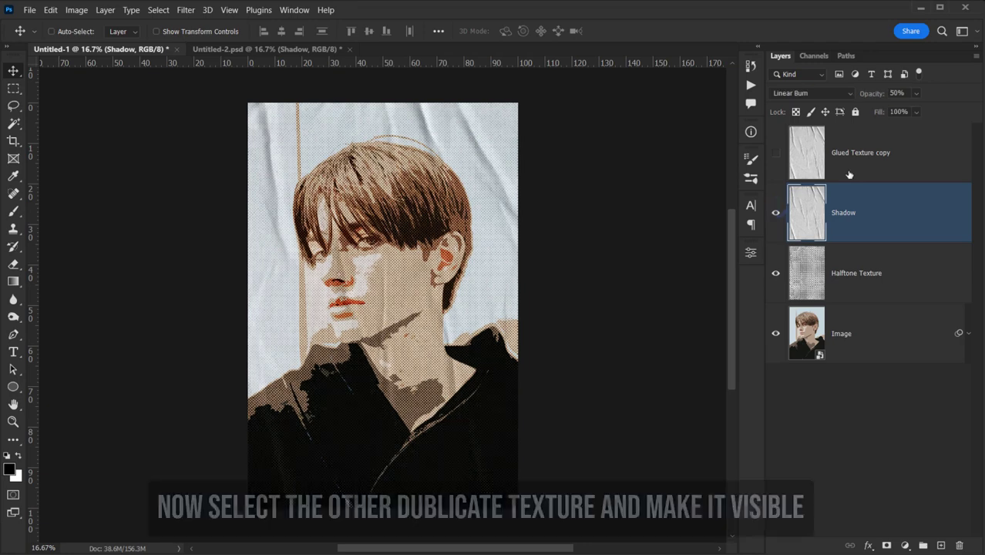
click(864, 162)
click(777, 153)
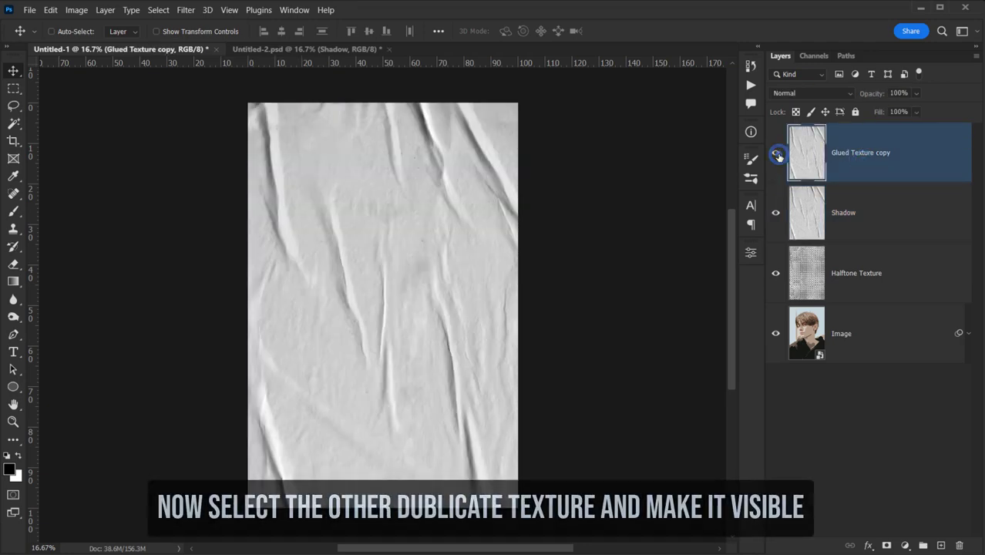
double_click(858, 151)
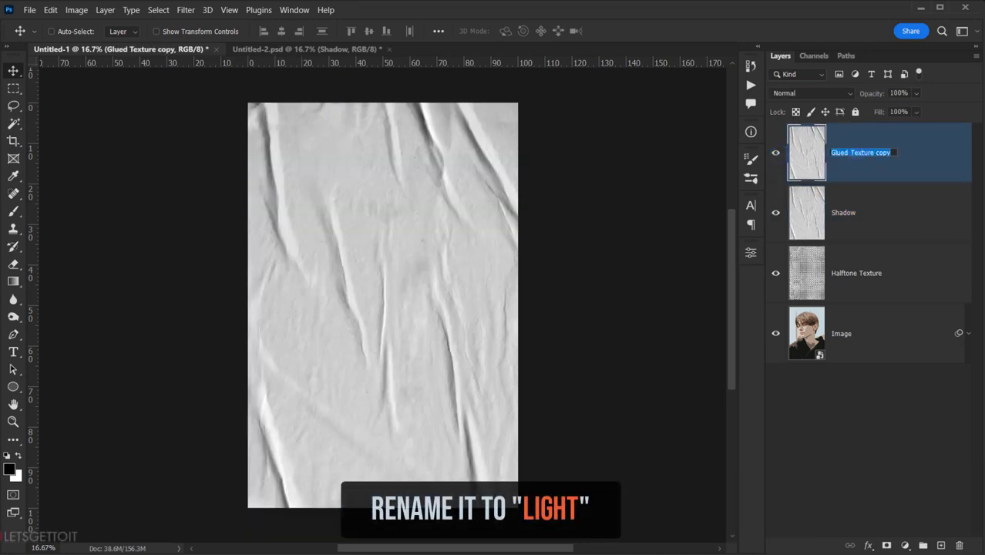
text(Light)
key(Return)
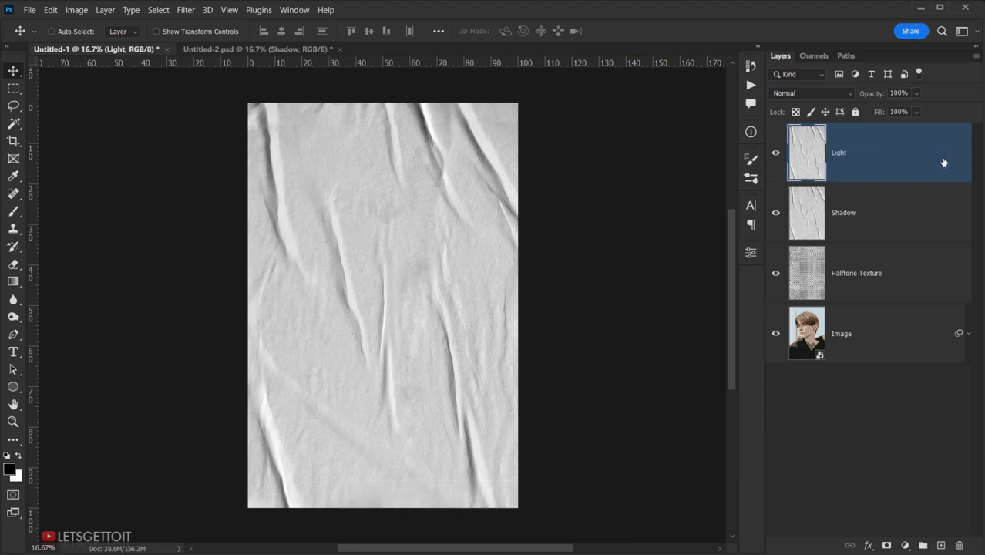
click(832, 95)
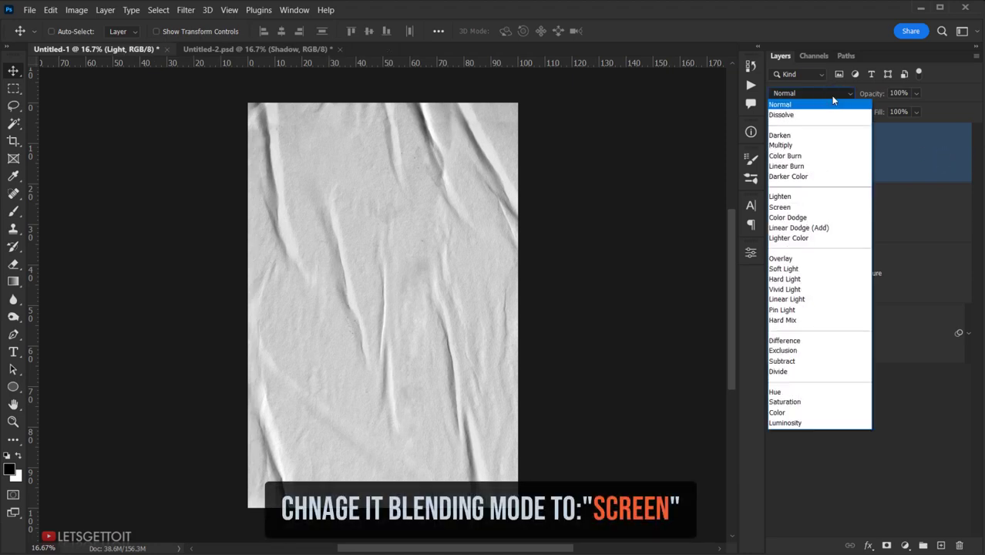
click(794, 207)
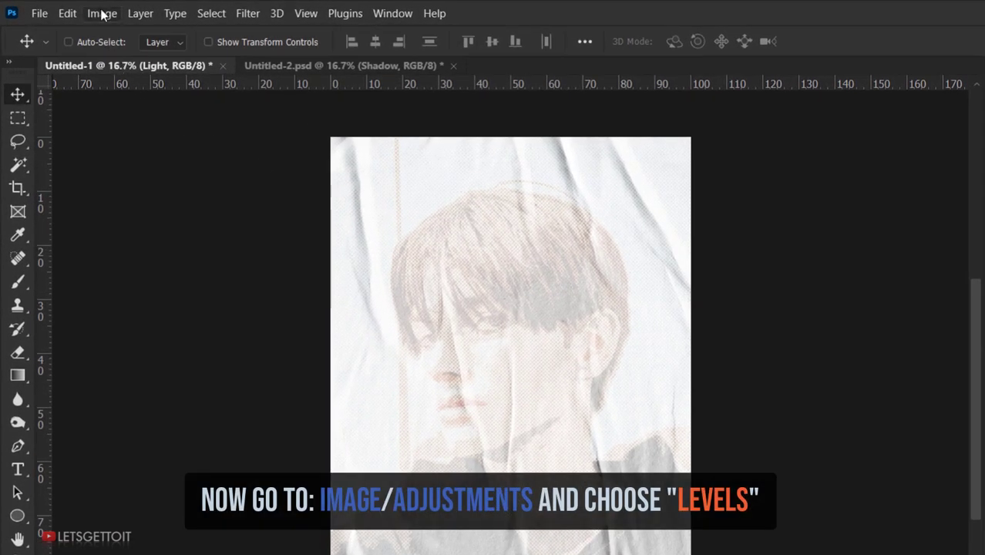
- Apply Levels with input values 196, 1, 249 to darken the Light layer
click(102, 15)
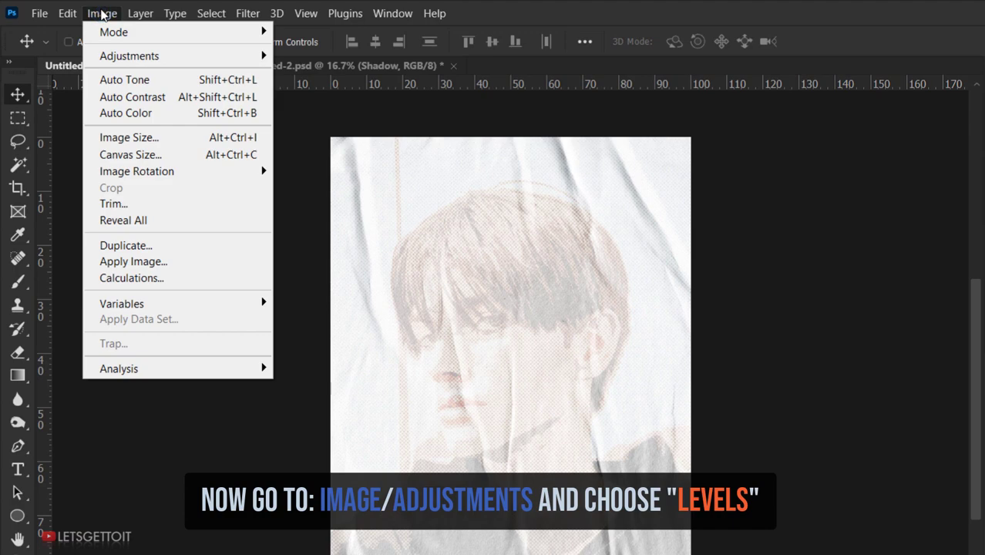
mouse_move(177, 56)
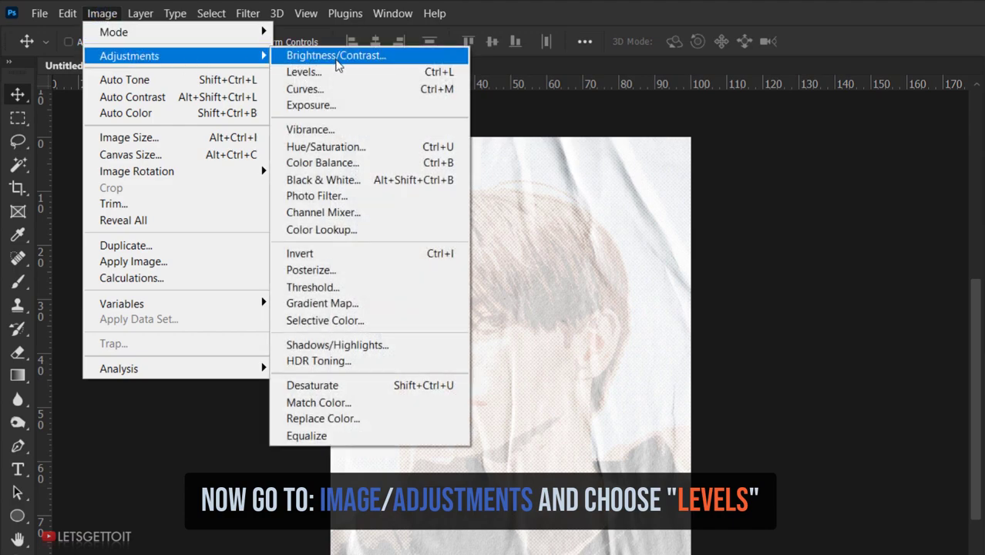
click(337, 75)
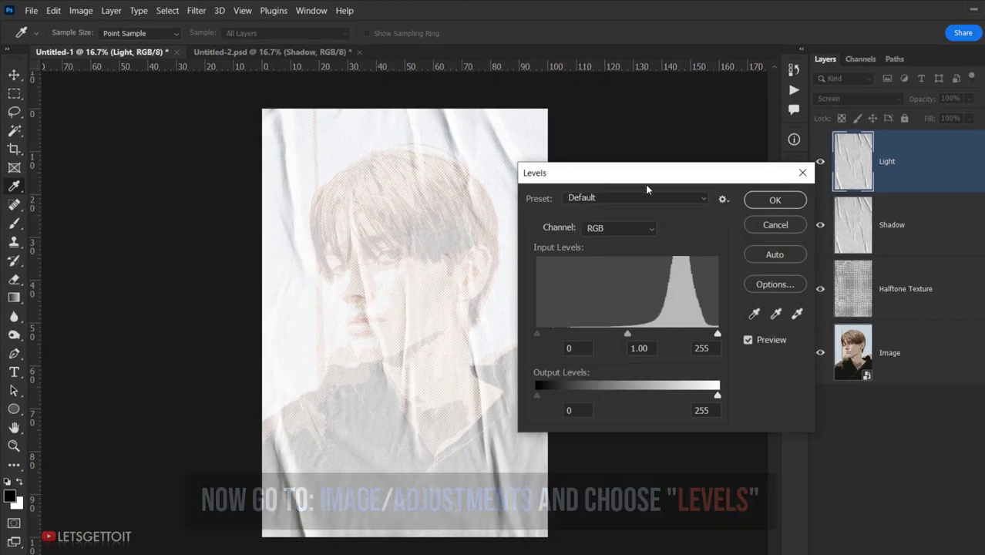
drag(680, 173, 663, 210)
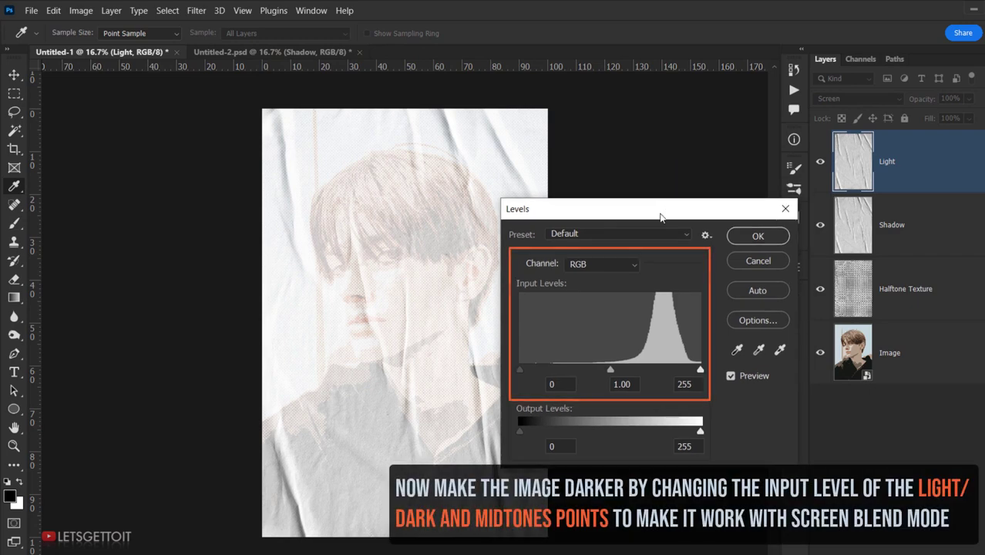
mouse_move(521, 370)
mouse_down()
mouse_move(696, 370)
mouse_move(660, 374)
mouse_up()
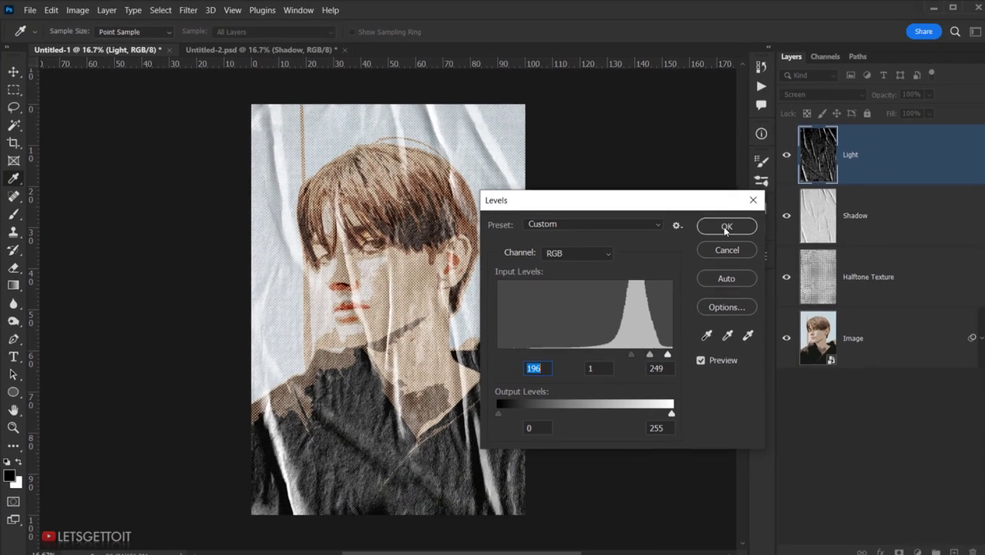
click(758, 236)
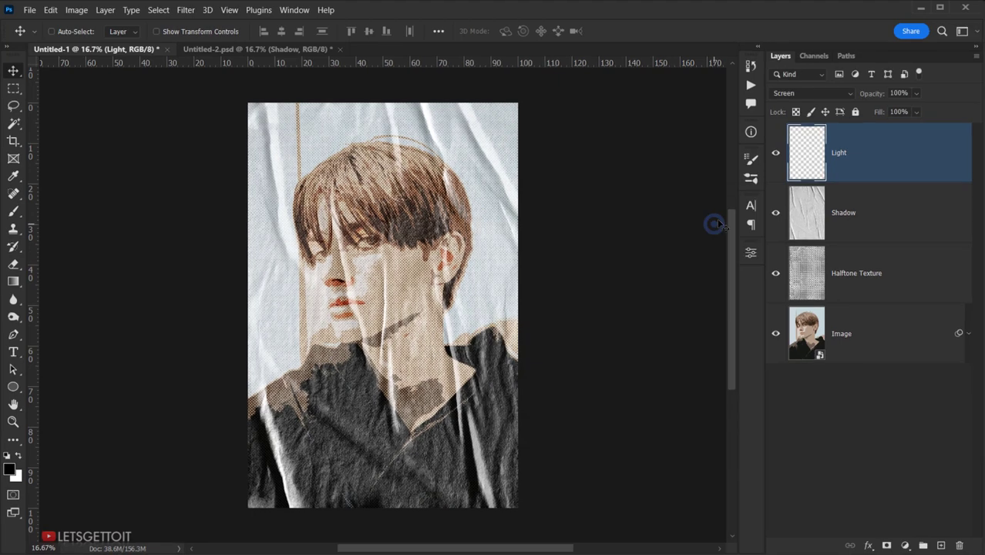
- Set the Light layer opacity to 50%, toggling its visibility to compare
click(775, 154)
click(775, 155)
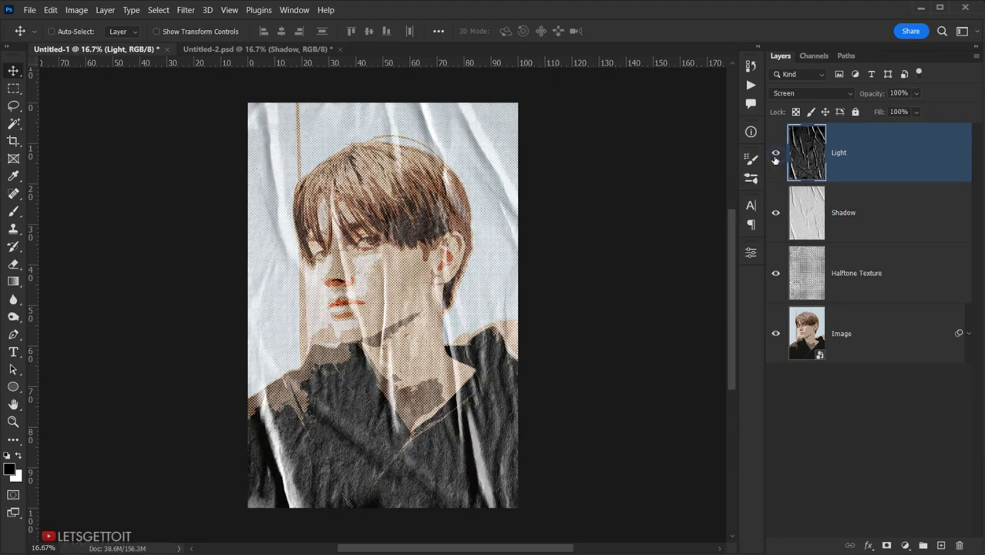
click(899, 92)
text(5)
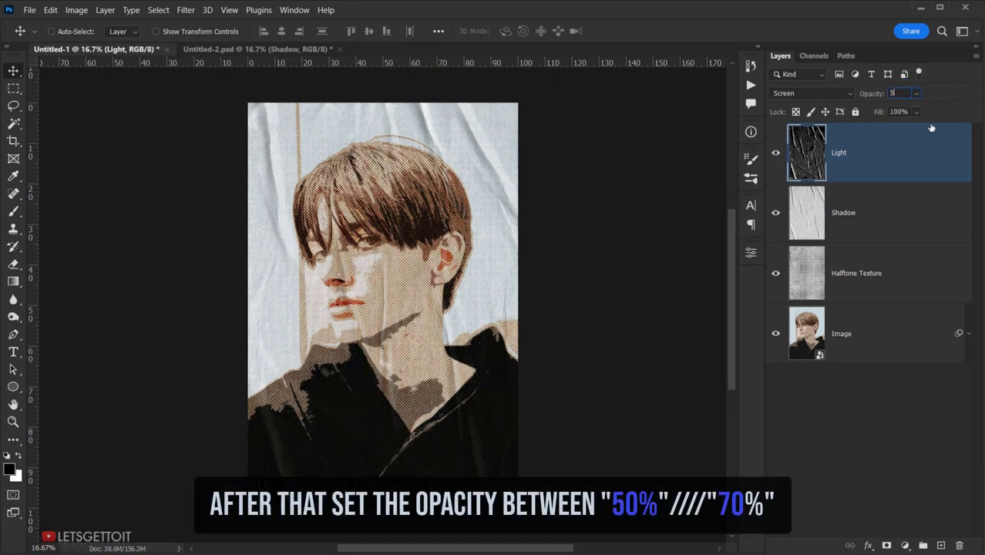
text(0)
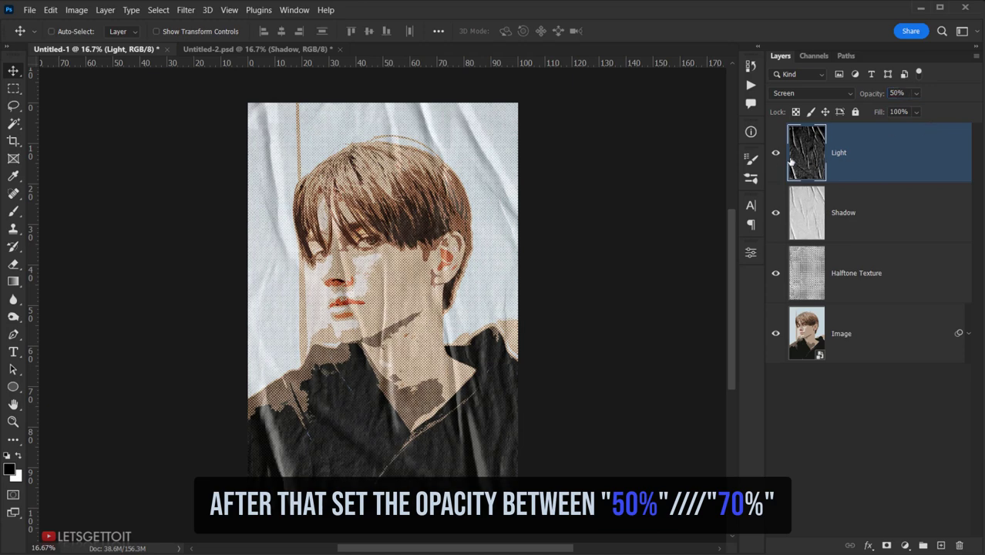
click(776, 152)
click(776, 153)
click(877, 157)
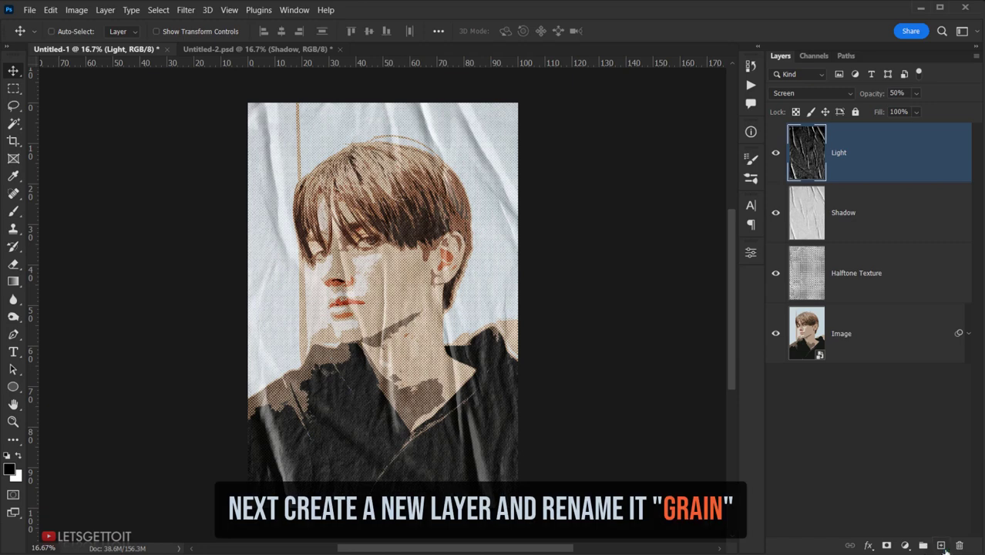
- Create a new empty layer above Light and name it Grain
click(942, 546)
double_click(843, 153)
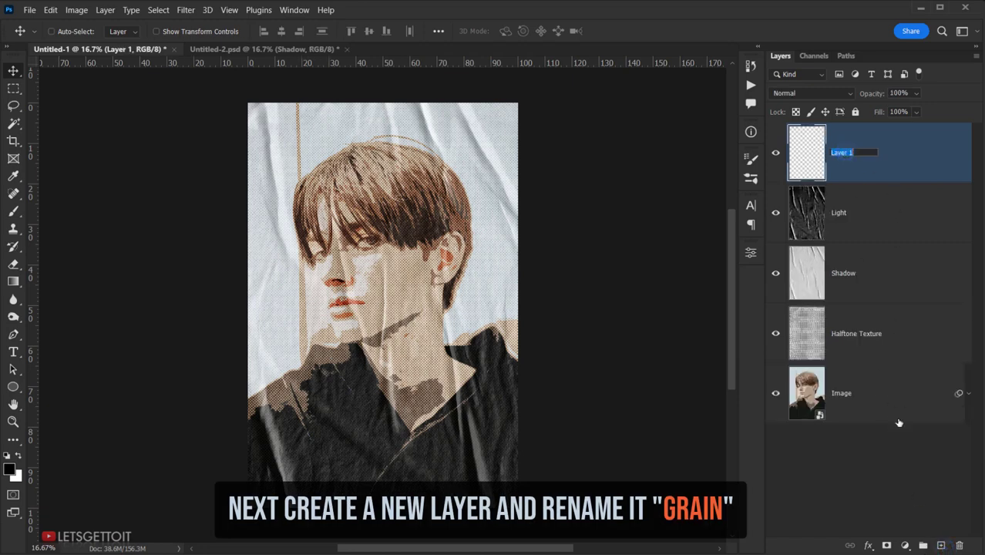
text(Grain)
key(Return)
click(918, 168)
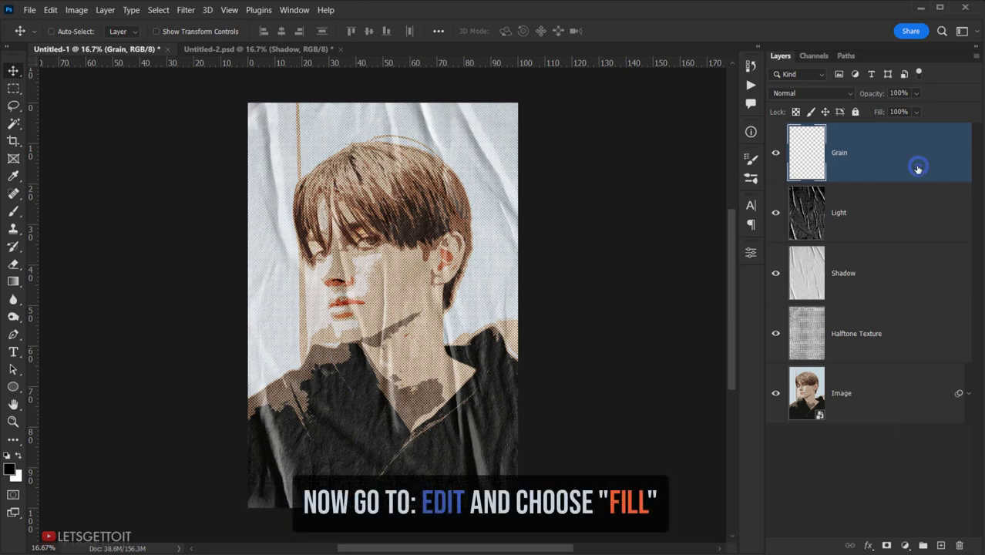
click(48, 10)
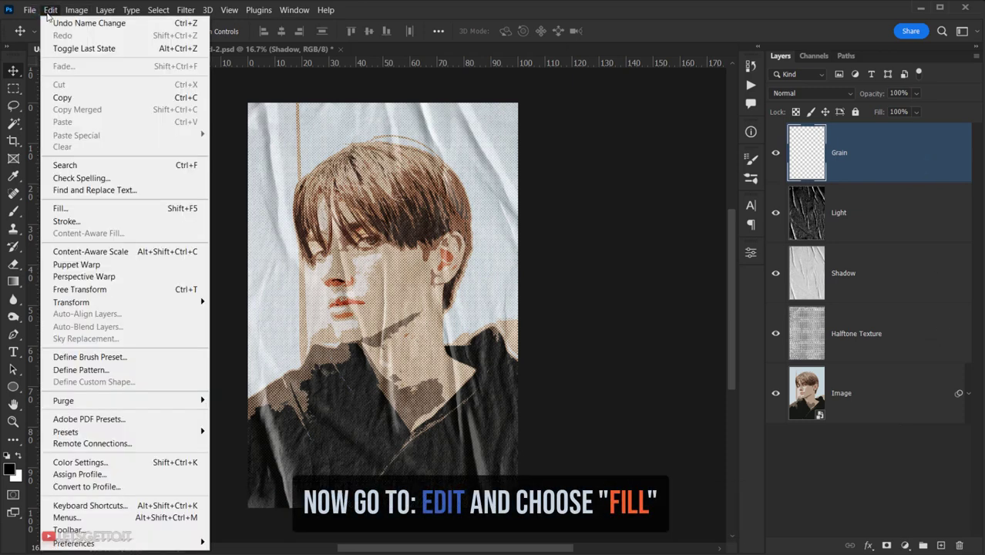
- Fill the Grain layer using 50% Gray as the Fill contents
click(95, 212)
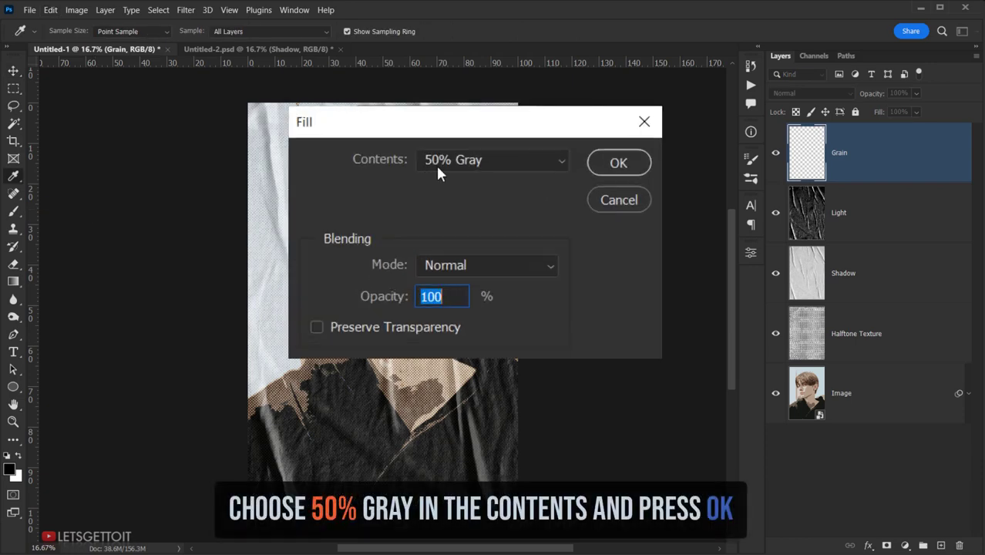
click(443, 162)
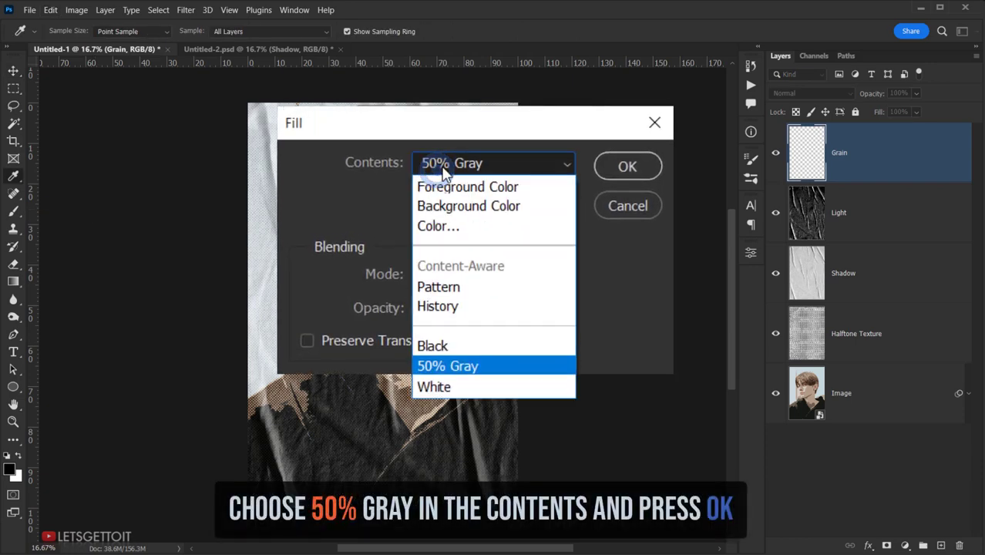
click(509, 368)
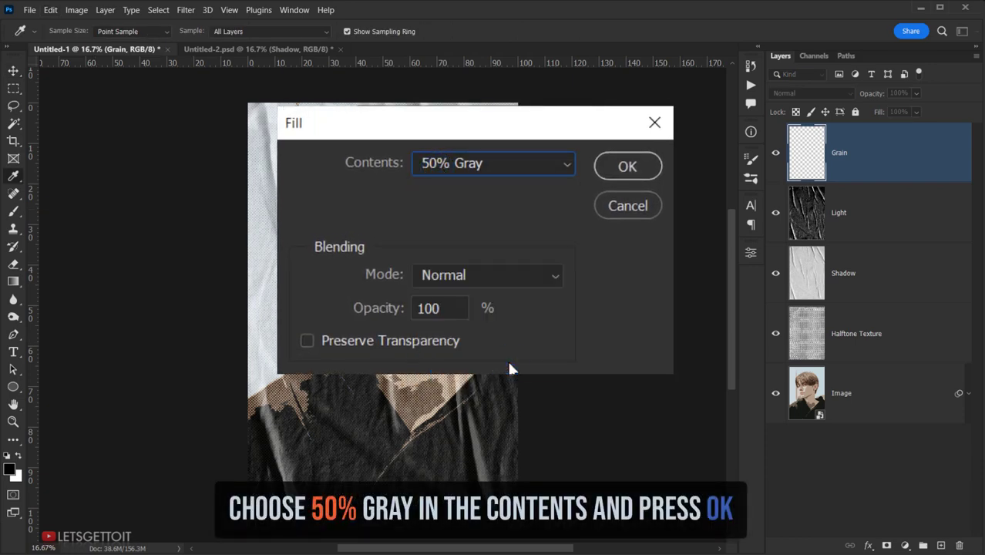
click(566, 147)
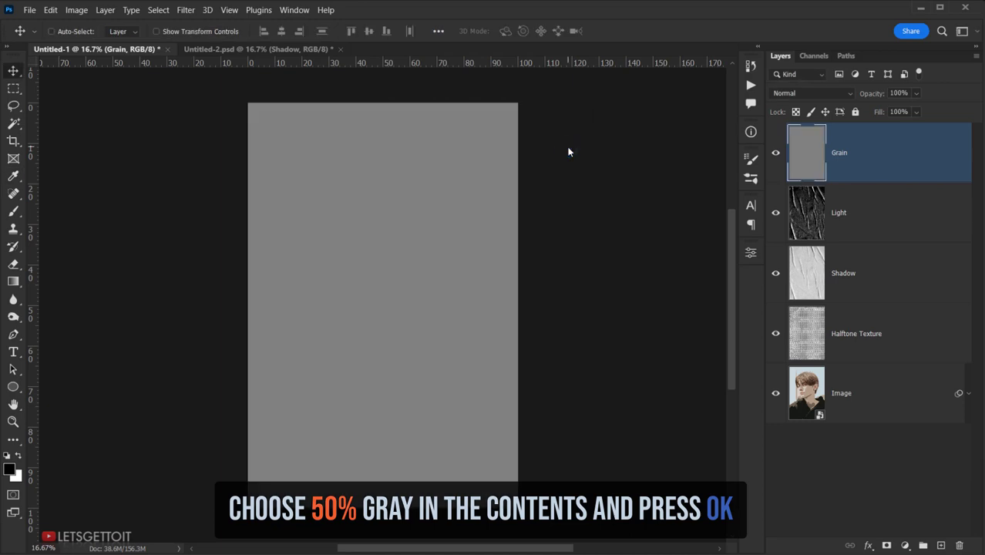
- Apply Film Grain to the Grain layer: Grain 20, Highlight Area 20, Intensity 10
key(v)
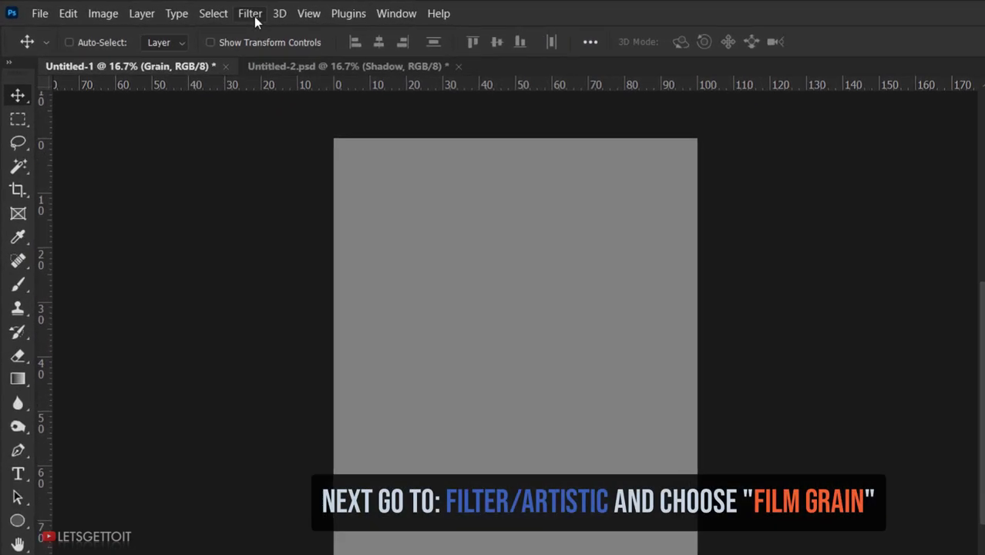
click(214, 11)
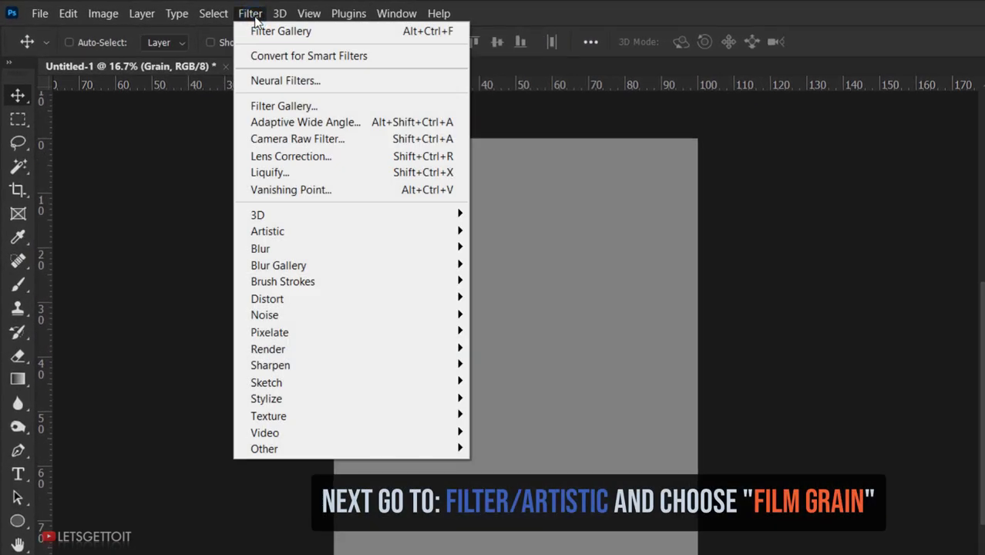
mouse_move(308, 204)
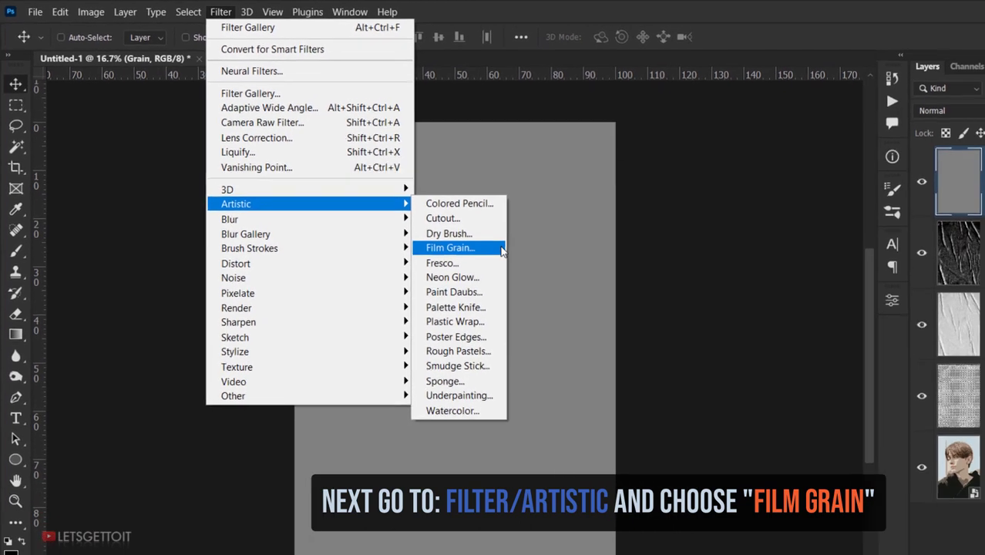
click(499, 248)
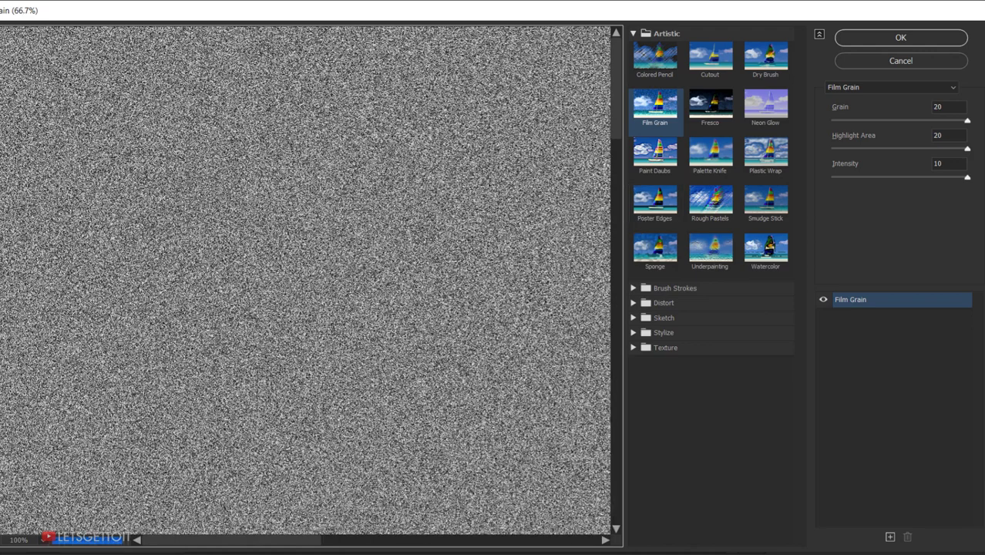
key(ctrl+minus)
key(ctrl+minus)
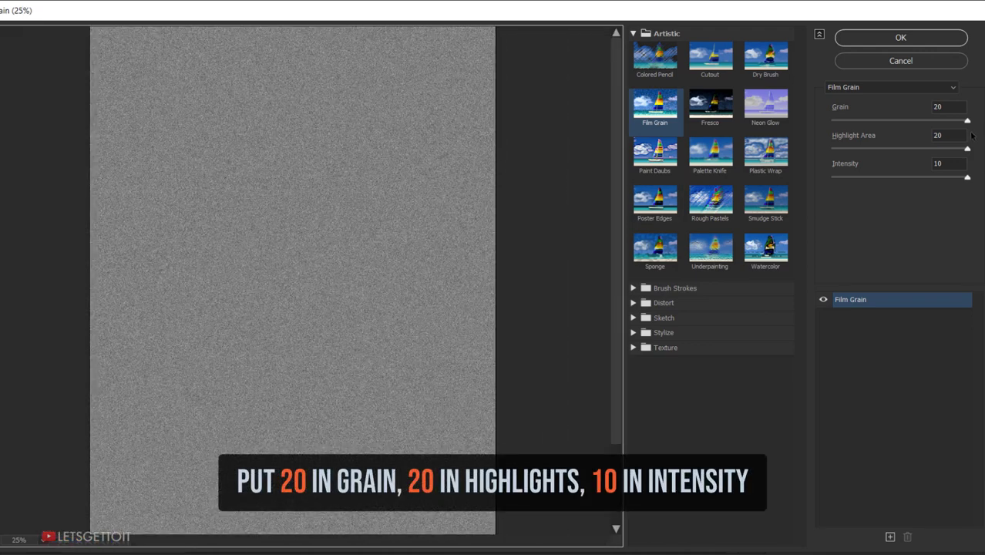
click(968, 121)
click(968, 148)
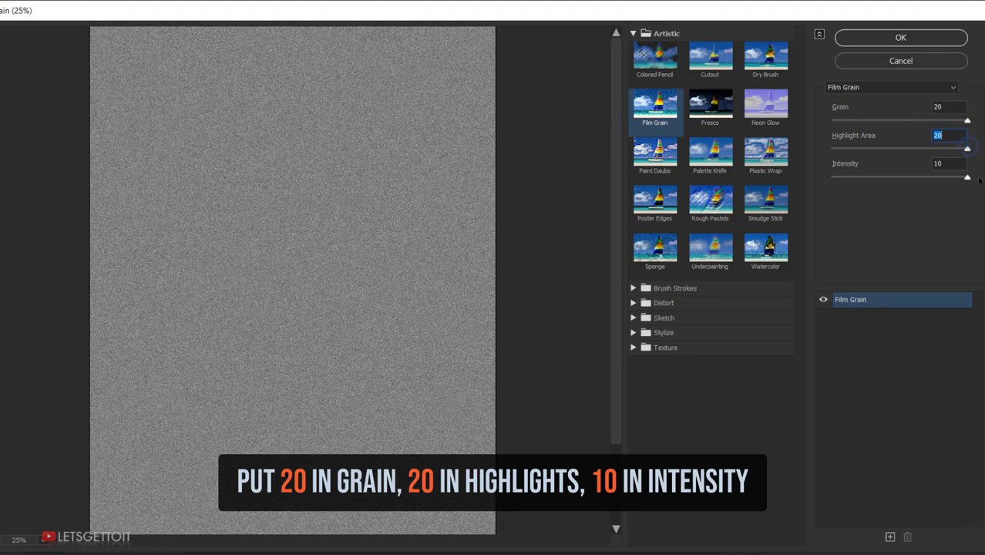
click(968, 177)
click(918, 40)
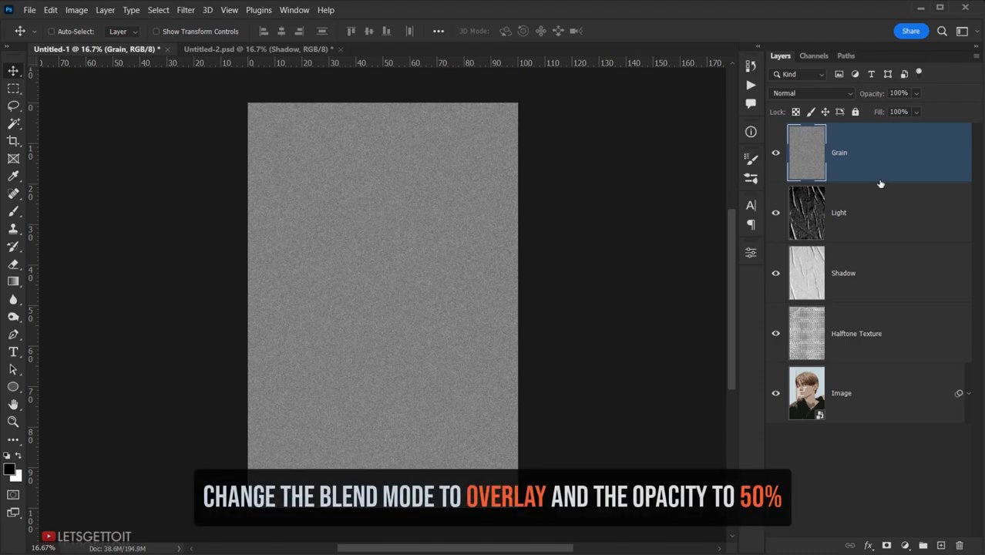
- Set the Grain layer's blend mode to Overlay and its opacity to 50%
click(810, 92)
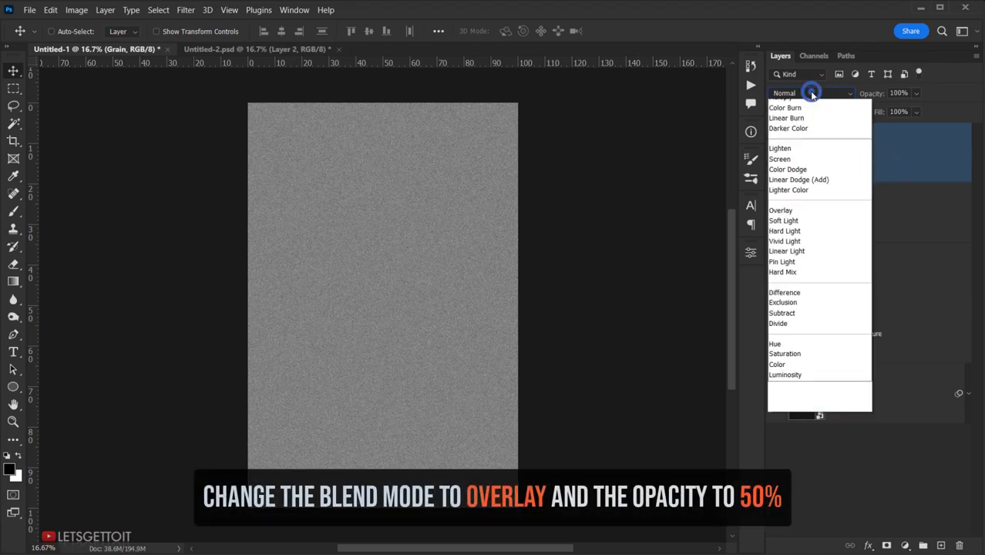
click(782, 258)
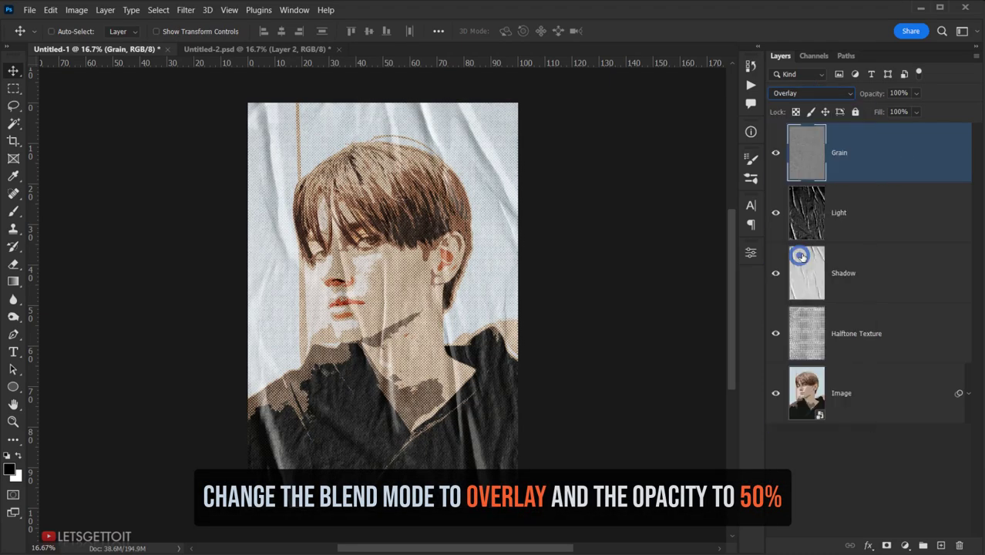
click(901, 92)
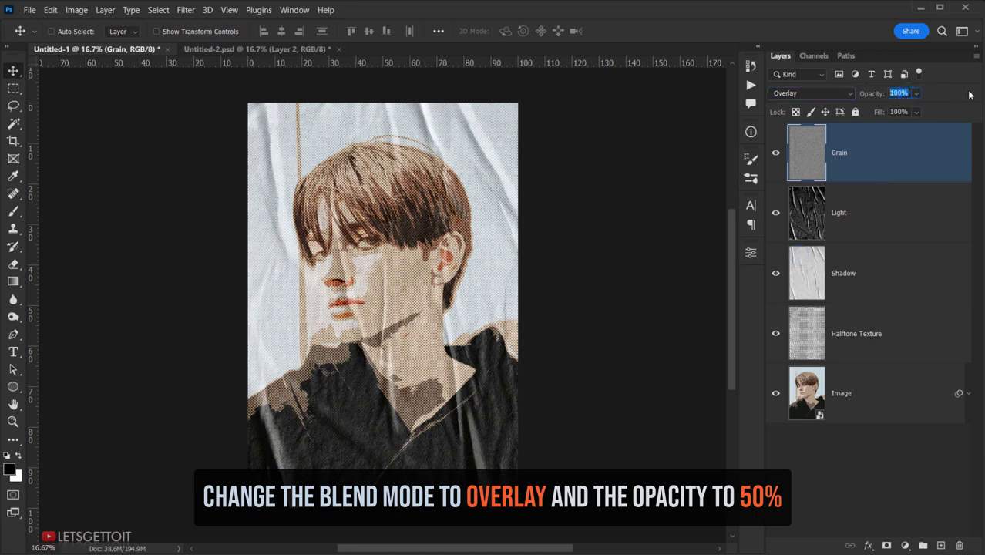
text(5)
click(919, 153)
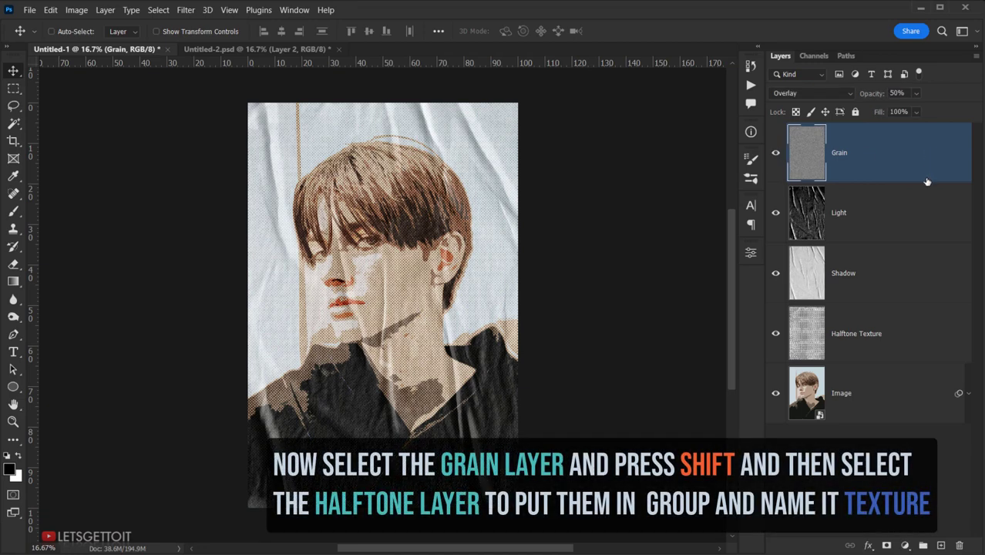
- Group the Grain, Light, Shadow and Halftone Texture layers and name the group Texture
shift+click(914, 351)
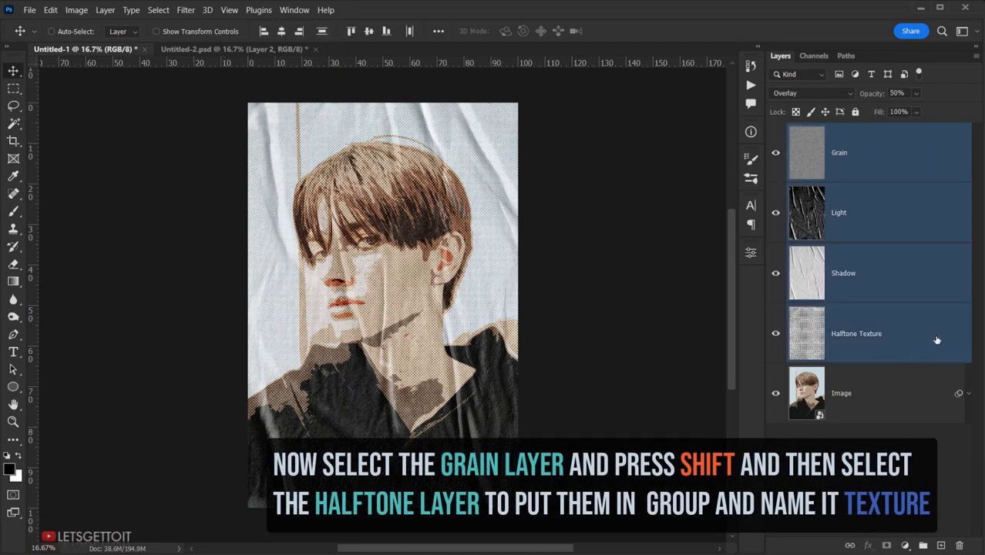
drag(936, 340, 922, 545)
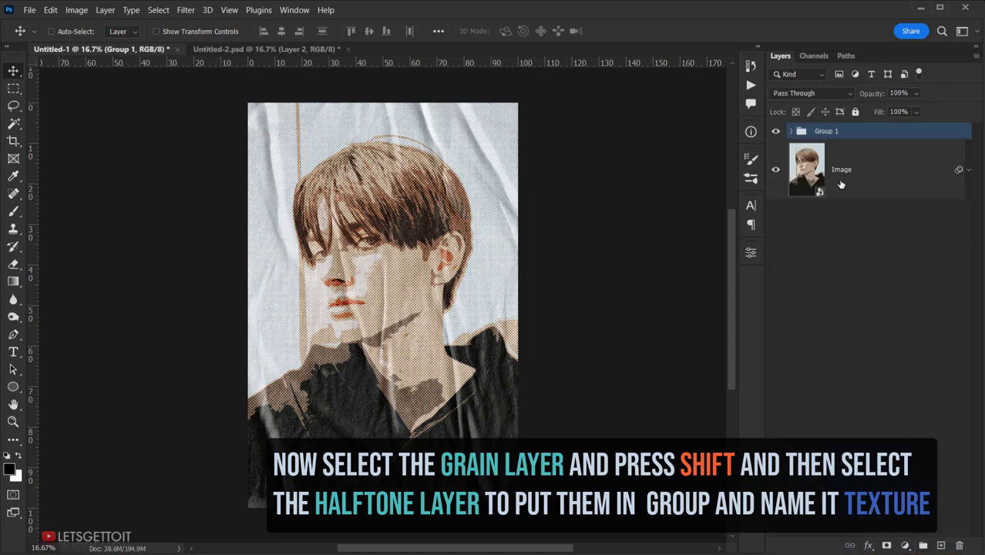
double_click(826, 131)
text(Texture)
key(Return)
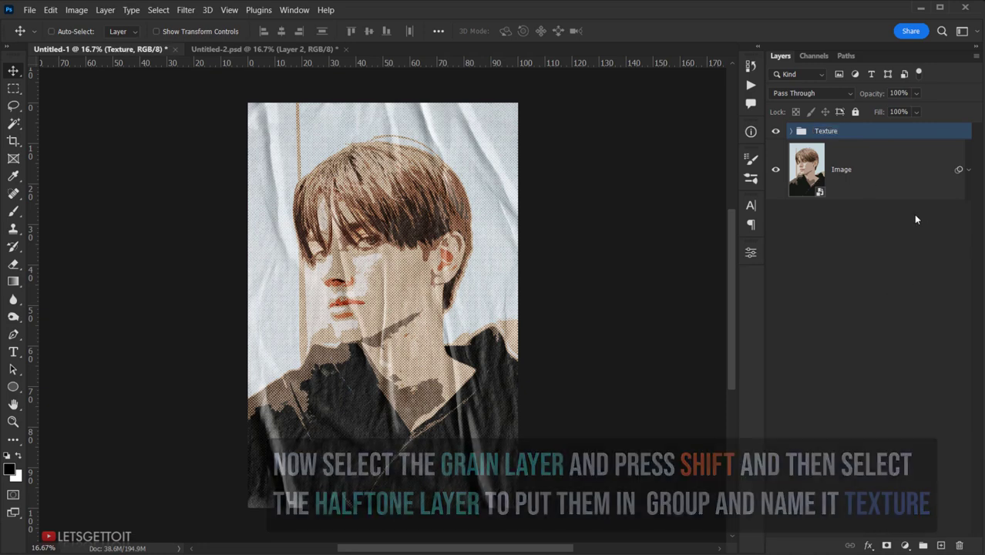
click(870, 185)
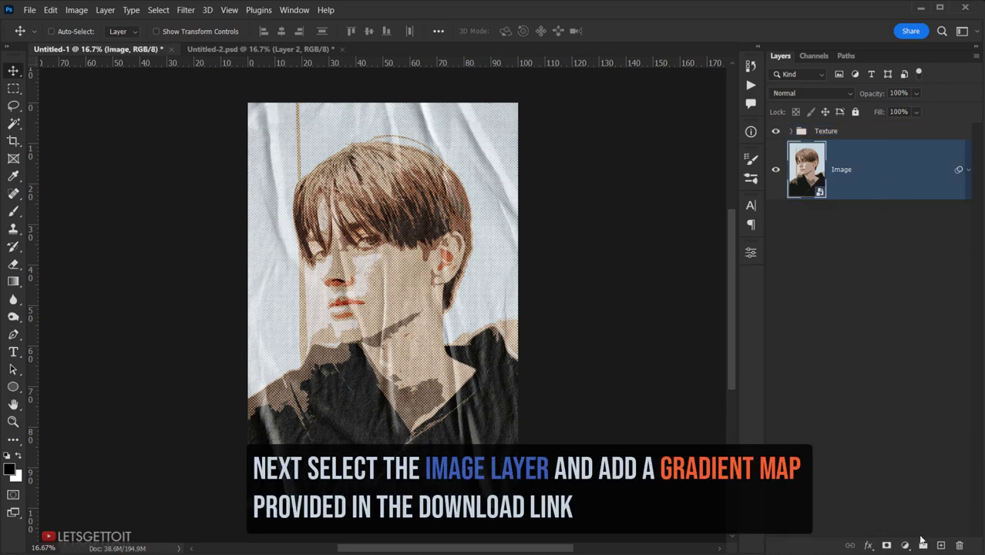
- Add a Gradient Map adjustment above Image and expand the Glued Gradients presets
click(922, 543)
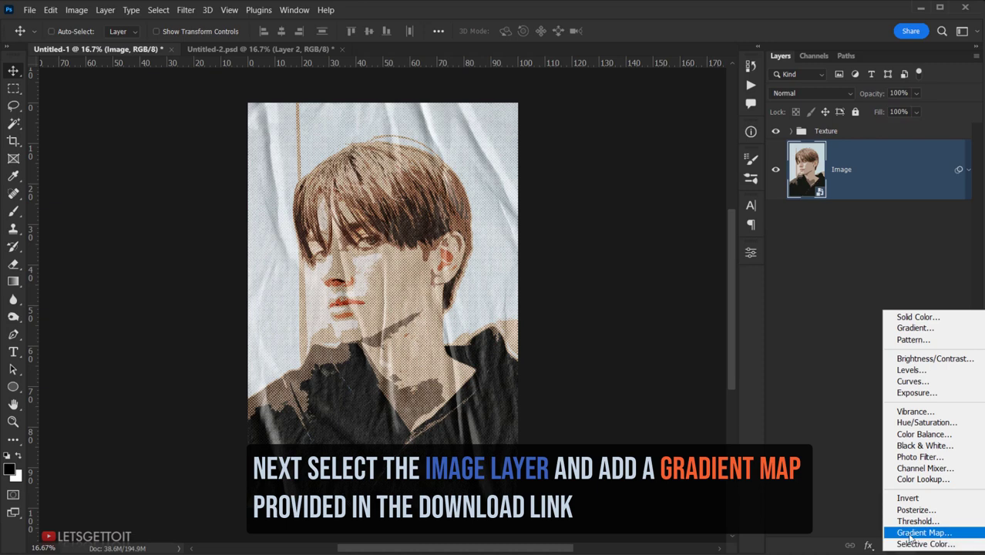
click(923, 533)
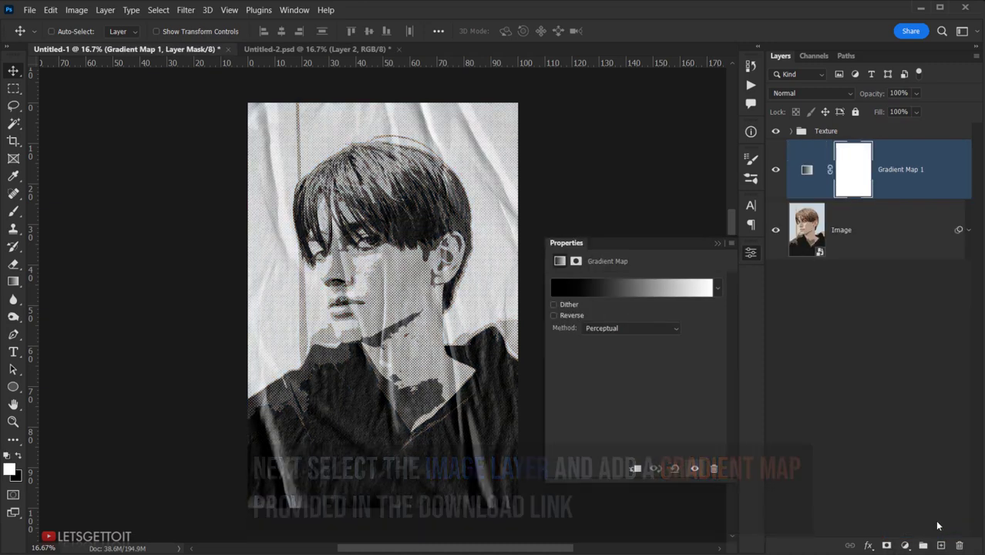
click(637, 291)
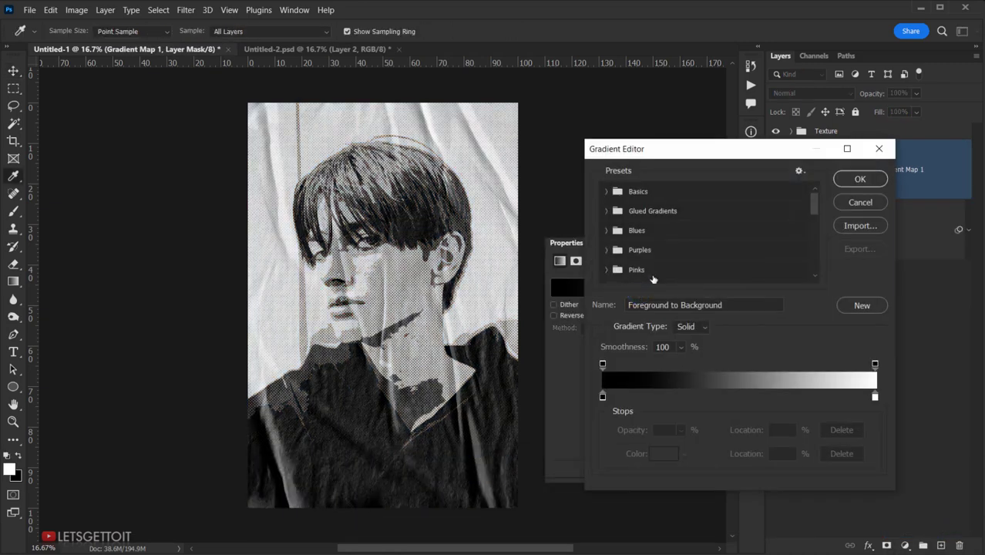
click(662, 216)
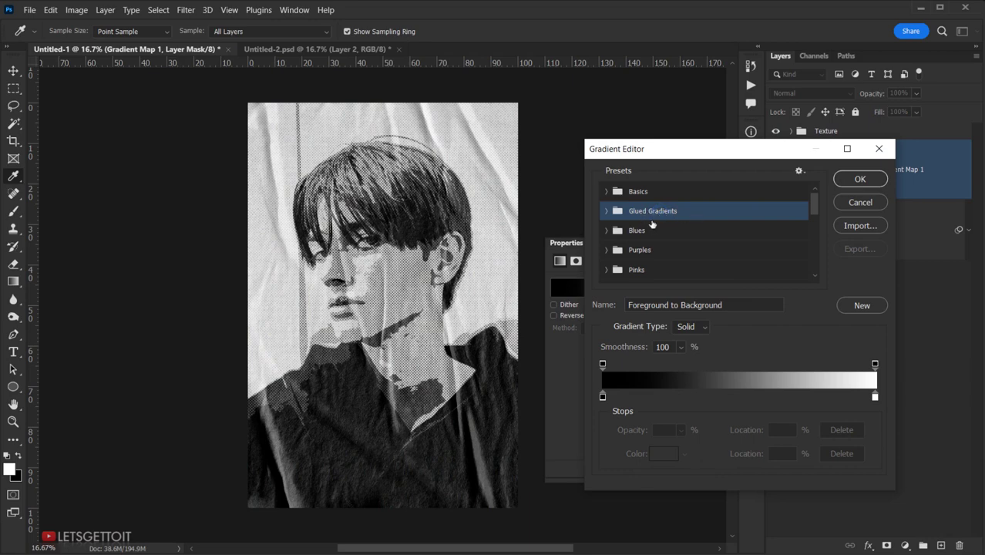
click(607, 213)
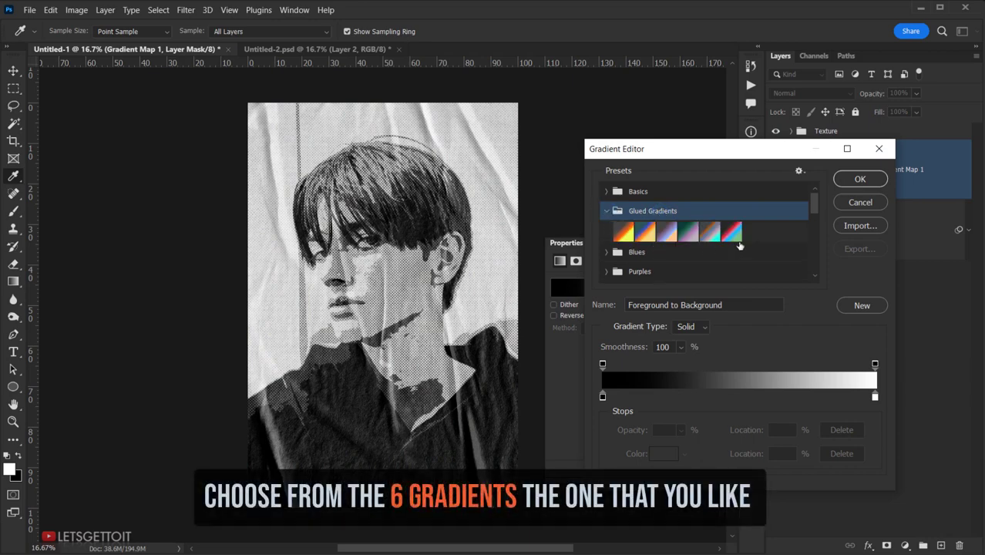
- Preview the six Glued Gradients and apply the second, teal-purple-orange-yellow one
click(621, 231)
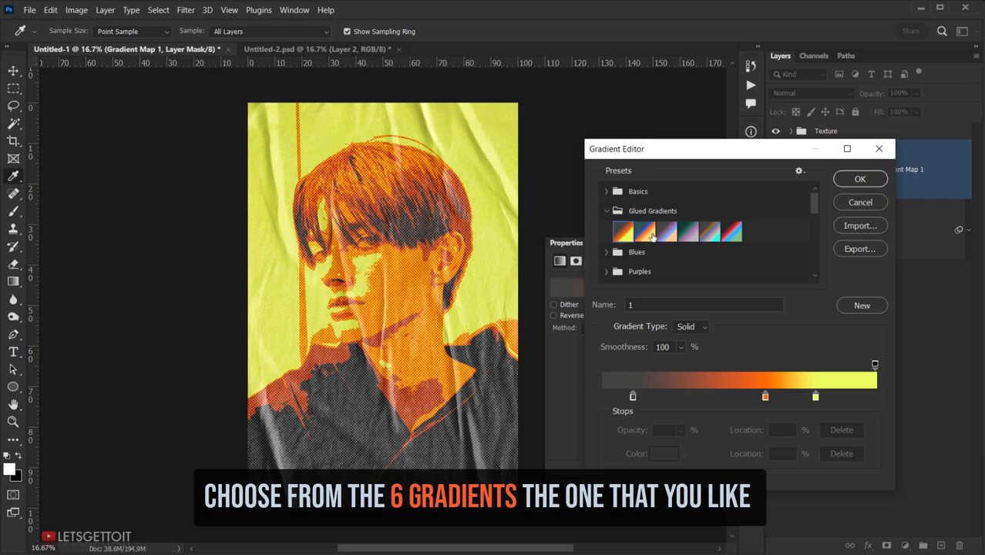
click(653, 237)
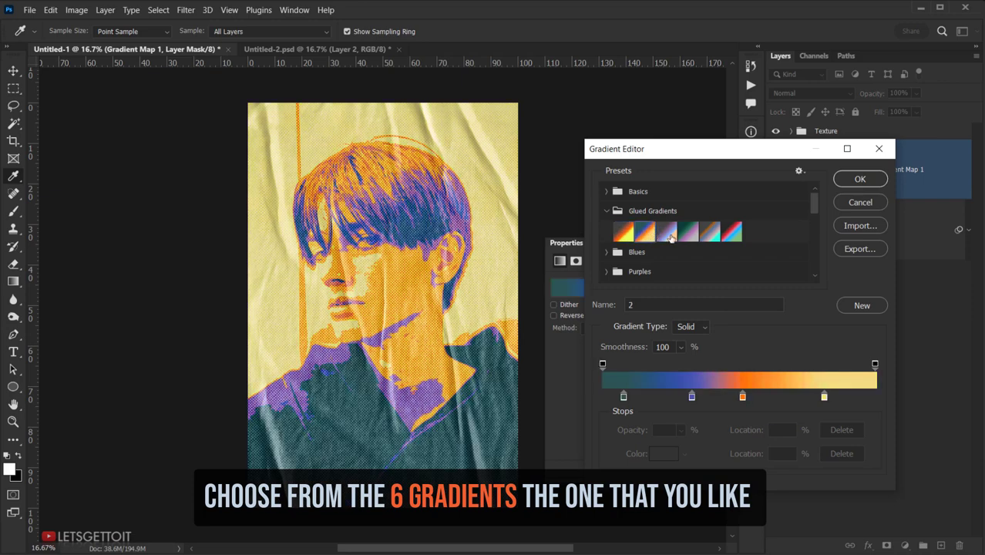
click(669, 236)
click(689, 236)
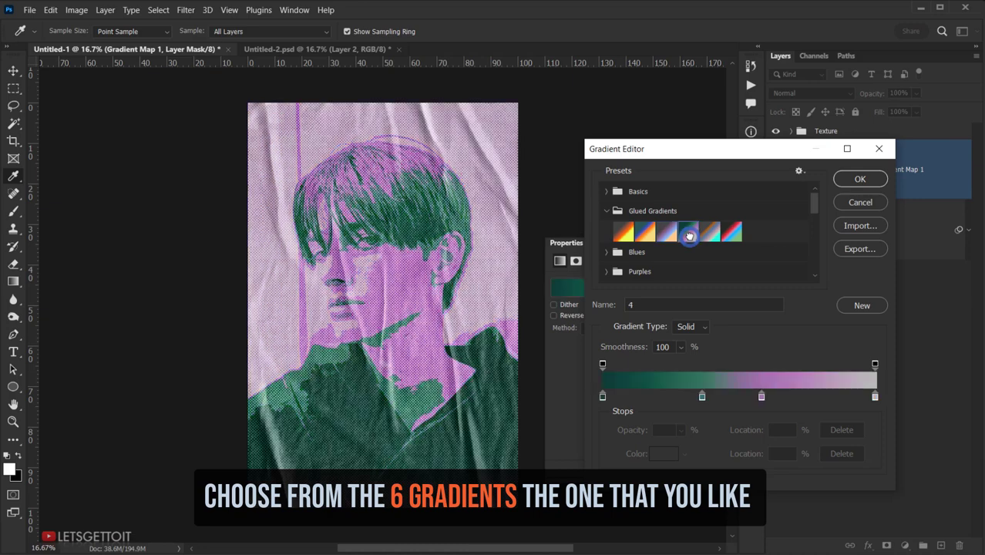
click(708, 236)
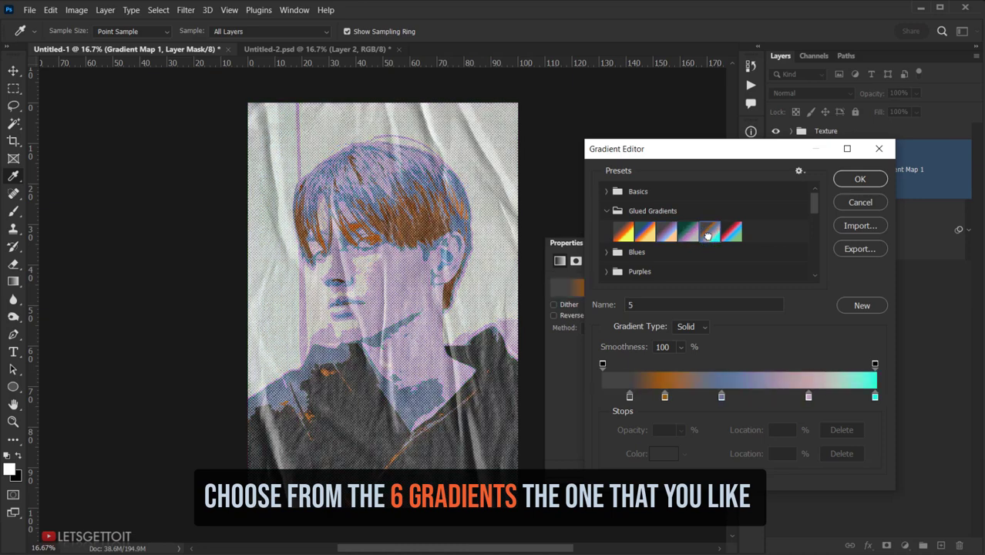
click(731, 236)
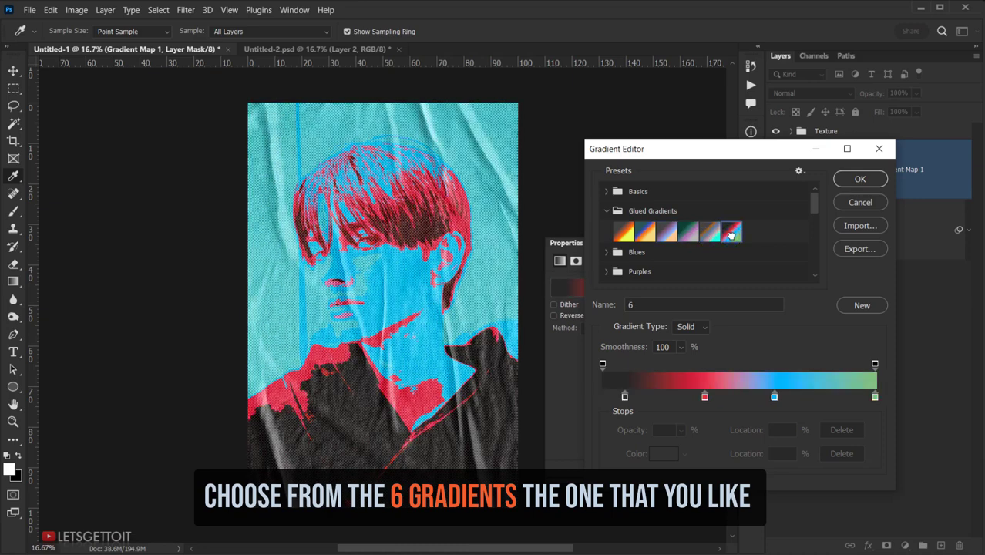
click(621, 240)
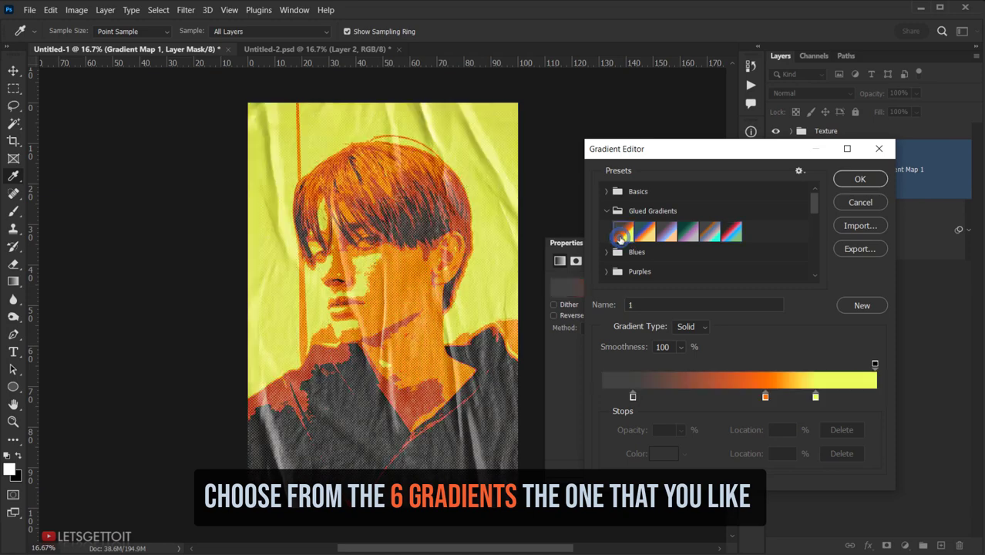
click(648, 236)
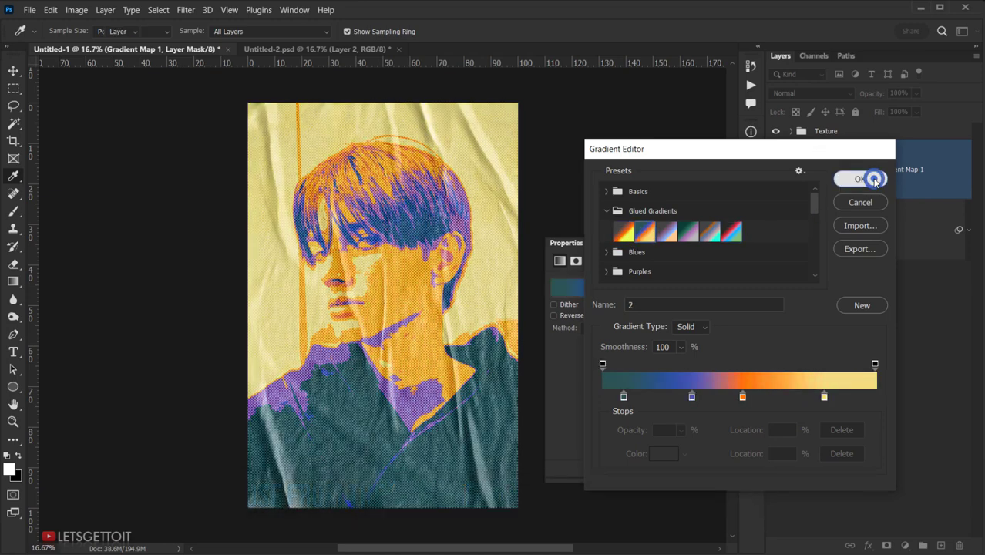
click(874, 182)
- Toggle Gradient Map 1 off and on to compare, then hide all panels
click(717, 244)
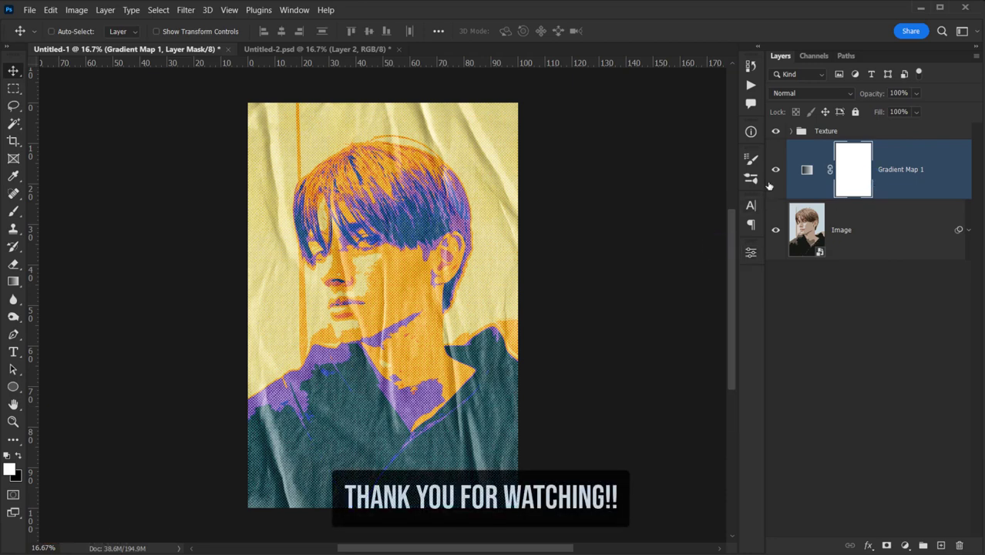
click(774, 171)
click(775, 170)
scroll(362, 359, down, 1)
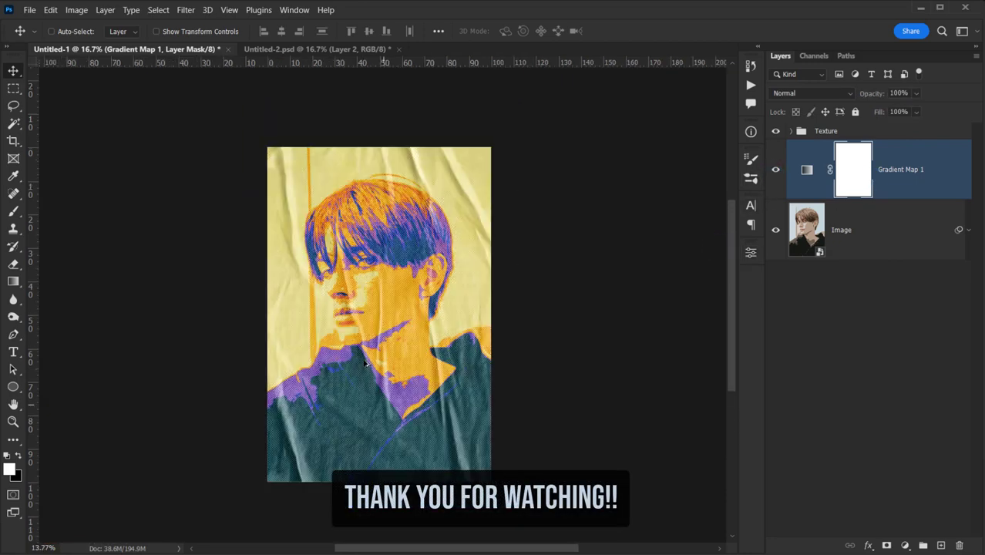
scroll(400, 357, up, 1)
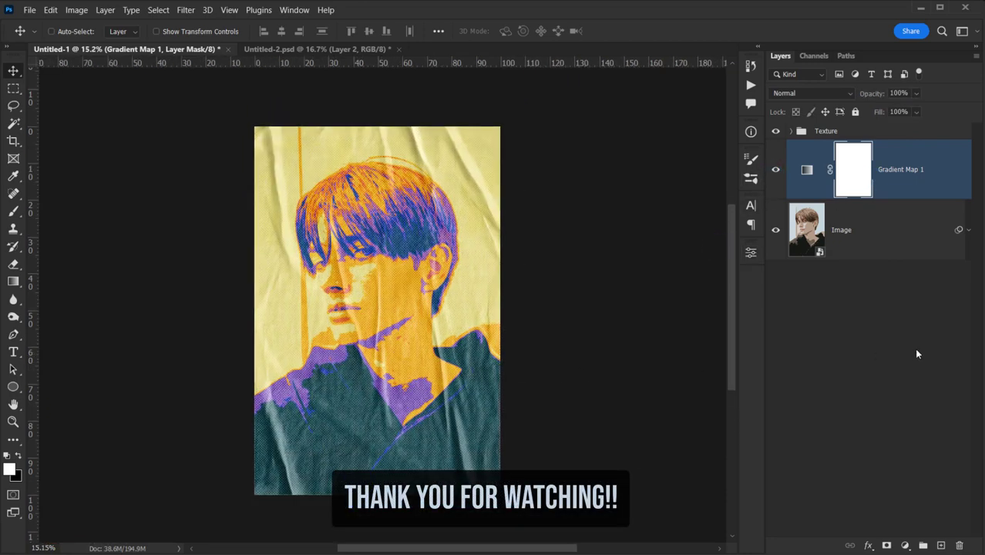
click(949, 403)
key(Tab)
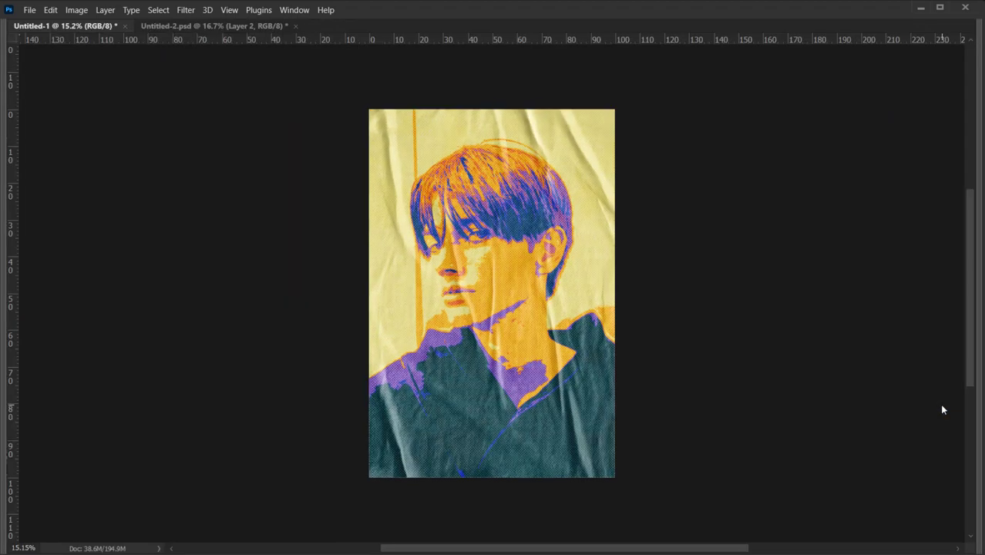